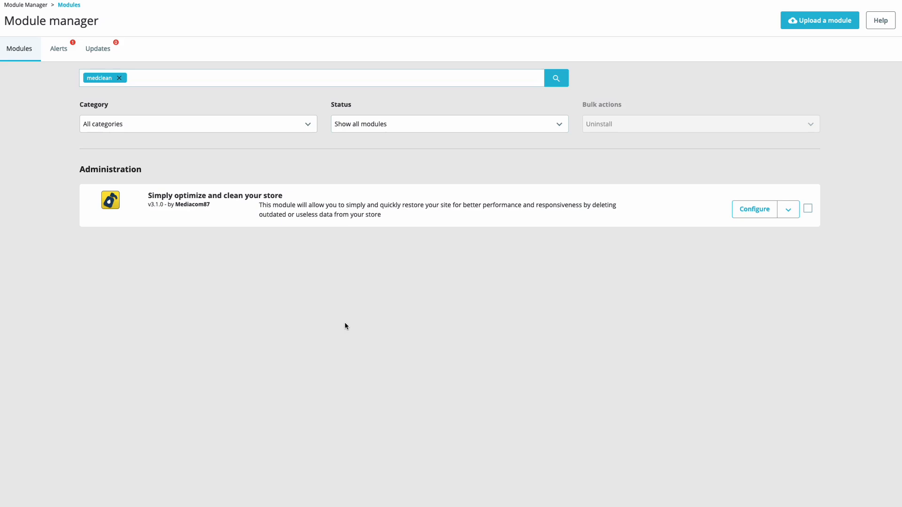
# - Open the Simply optimize and clean your store configuration, add the pstu_layered_filter_block table to the cron job, and save the settings
pyautogui.click(762, 211)
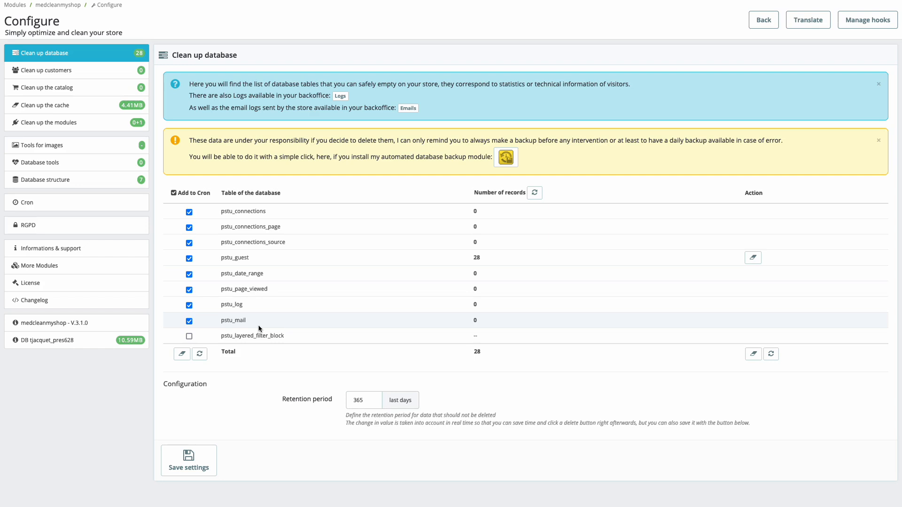
pyautogui.click(189, 337)
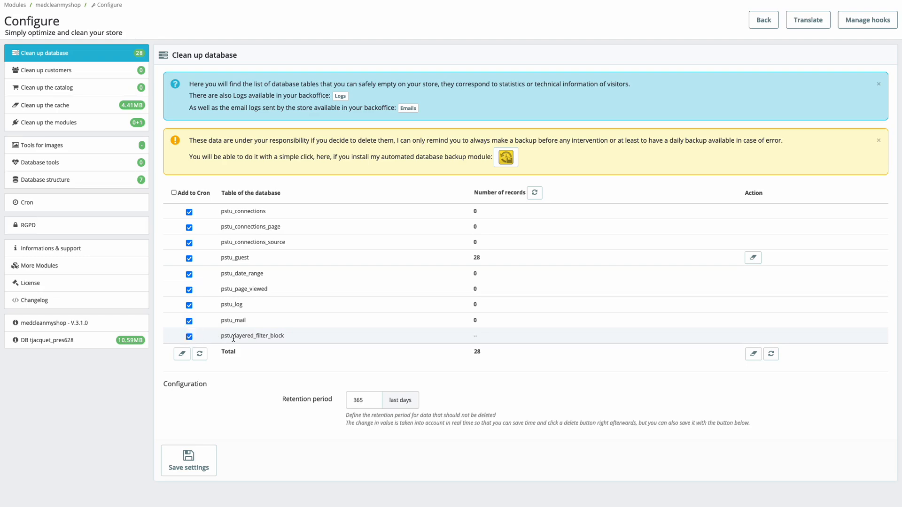
pyautogui.click(191, 458)
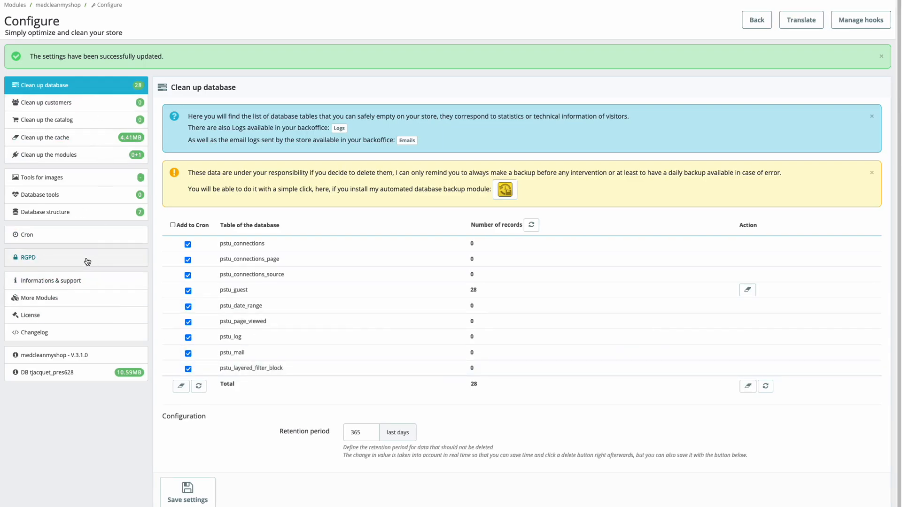
# - Examine which database, customer, catalog and cache scenarios are scheduled on the Cron page
pyautogui.click(87, 235)
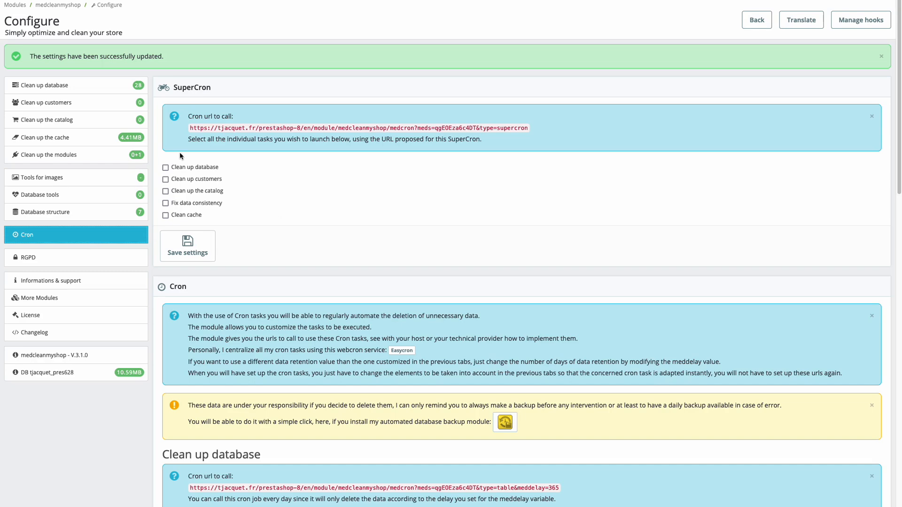
pyautogui.scroll(-5, 179, 151)
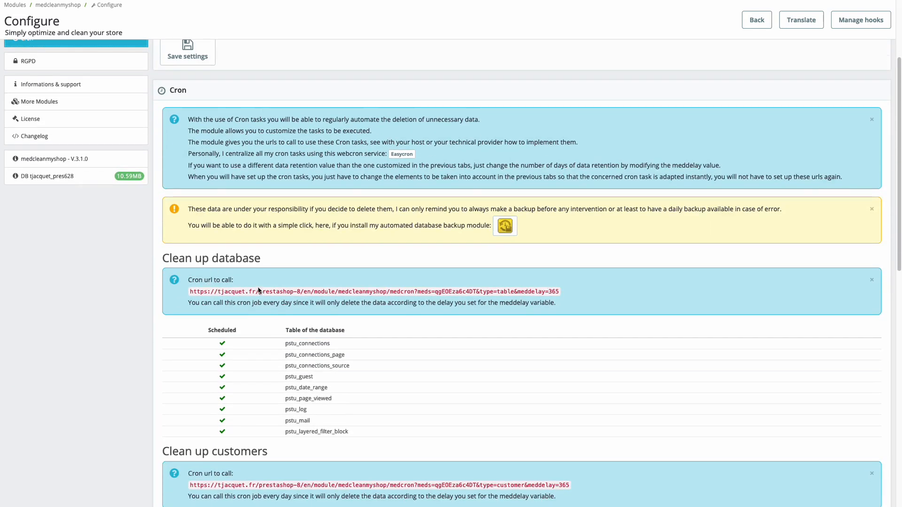
pyautogui.scroll(-5, 258, 291)
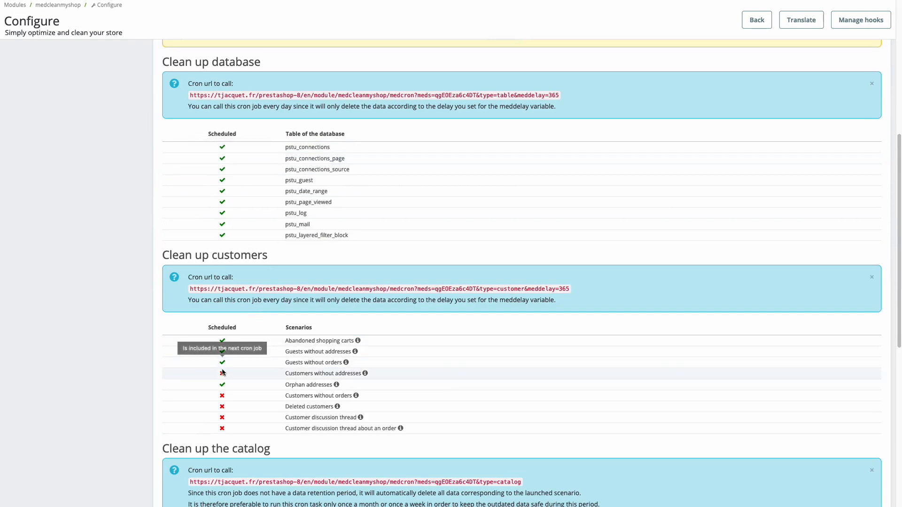
pyautogui.scroll(-8, 275, 348)
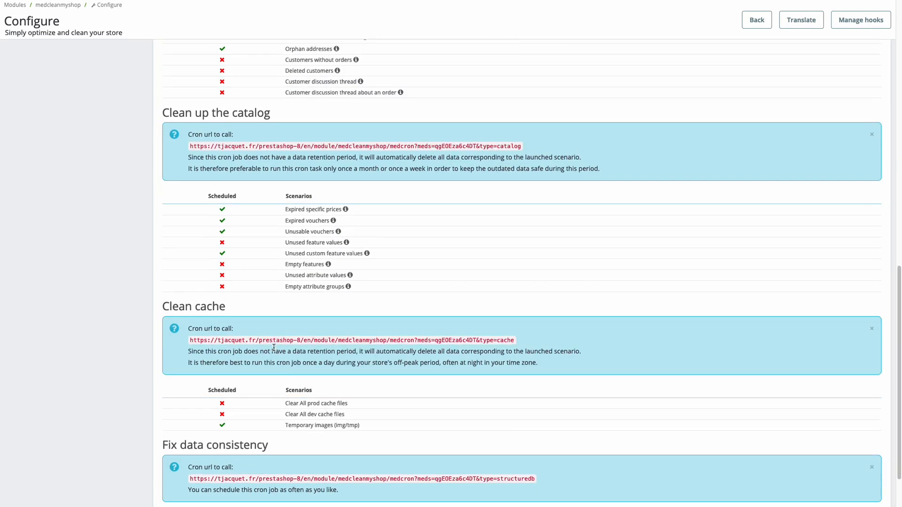
pyautogui.scroll(1, 284, 237)
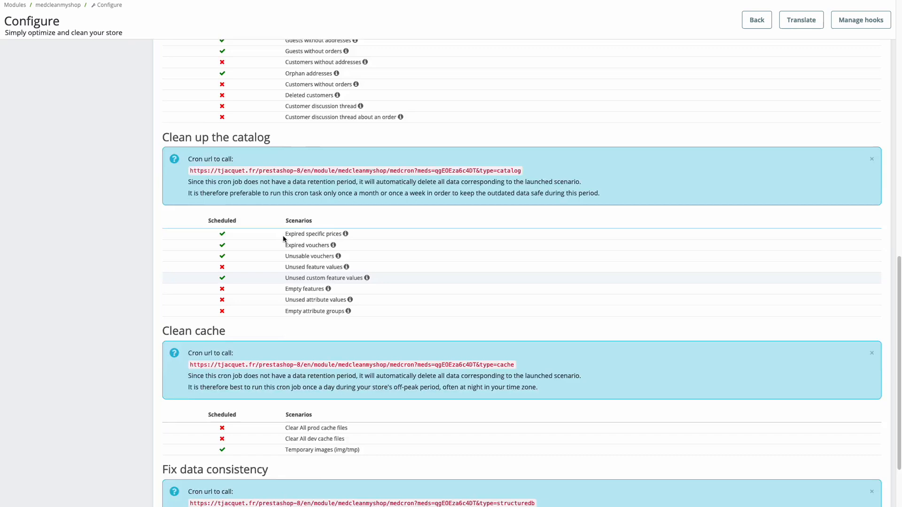
pyautogui.scroll(16, 284, 238)
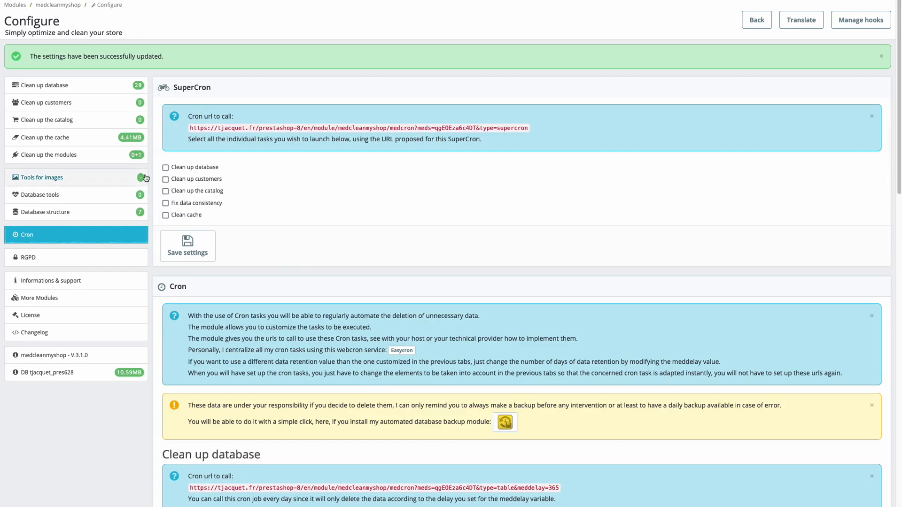
# - Include Clean up database, Clean up customers, Clean up the catalog, Fix data consistency and Clean cache in SuperCron, and save the settings
pyautogui.click(194, 167)
pyautogui.click(191, 179)
pyautogui.click(186, 192)
pyautogui.click(187, 203)
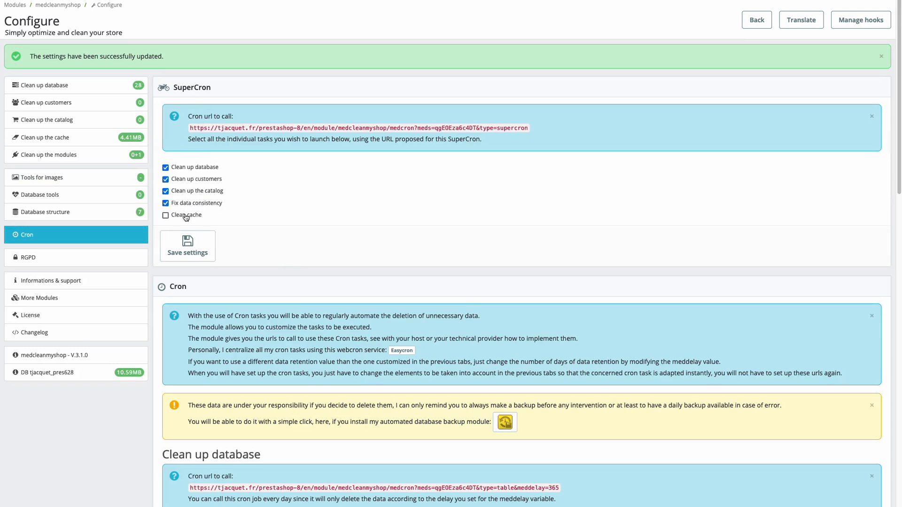
pyautogui.click(186, 216)
pyautogui.click(191, 246)
pyautogui.tripleClick(217, 131)
pyautogui.click(295, 214)
pyautogui.click(187, 246)
# - Set the database cleanup retention period to 7 days
pyautogui.click(73, 84)
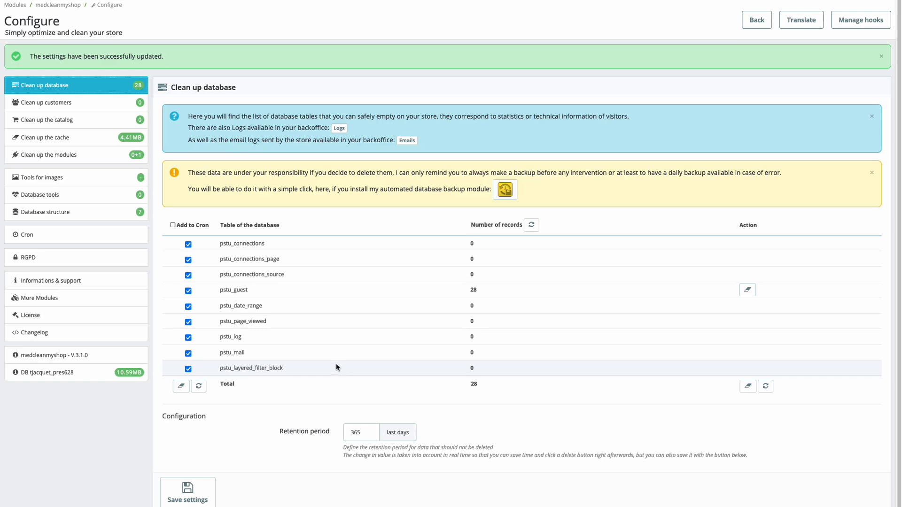
pyautogui.doubleClick(365, 430)
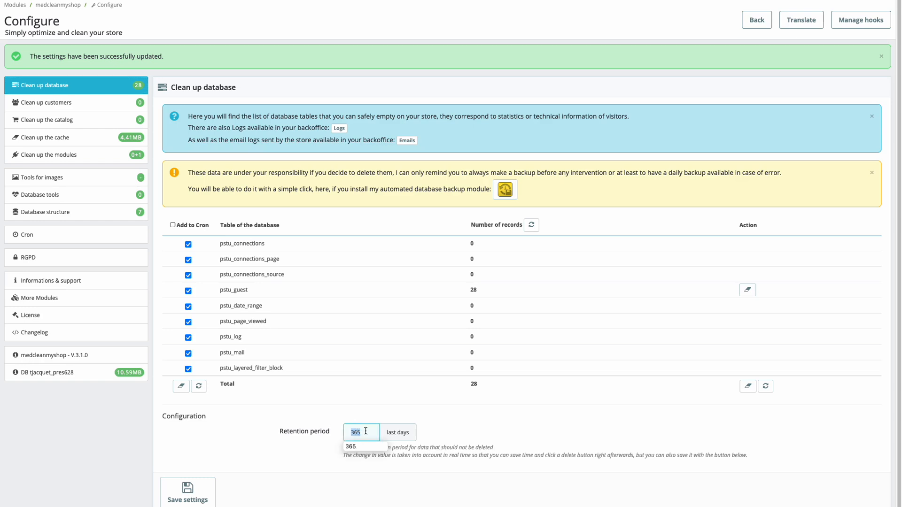
pyautogui.write('7')
pyautogui.click(503, 417)
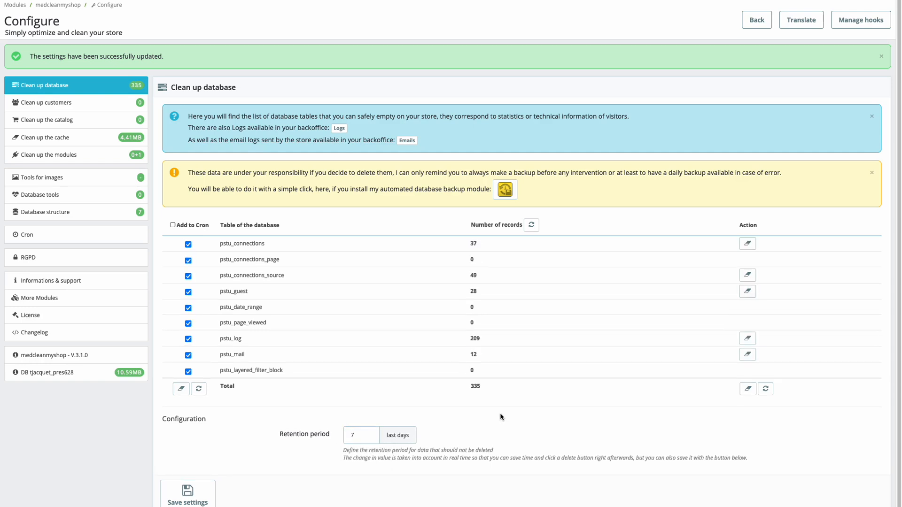
# - Empty the pstu_mail table using a retention period of 0 days, and refresh the record counters
pyautogui.doubleClick(370, 436)
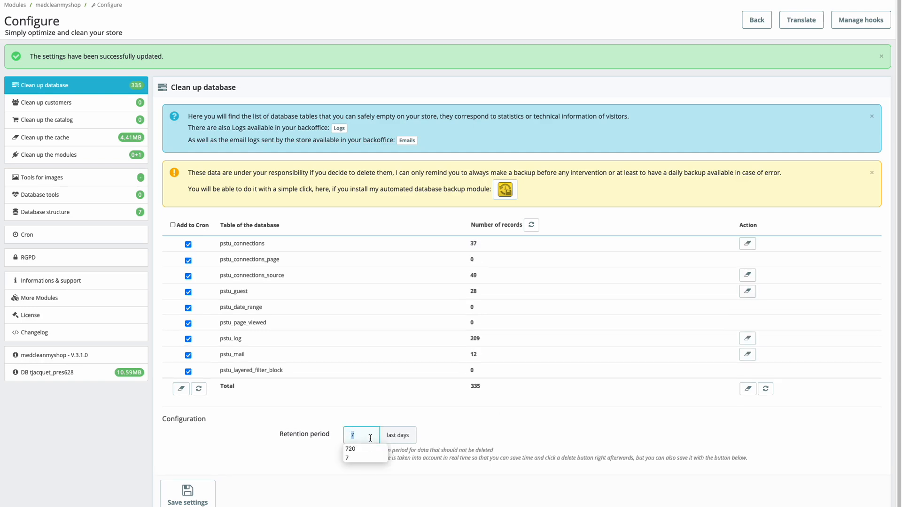
pyautogui.write('0')
pyautogui.click(534, 417)
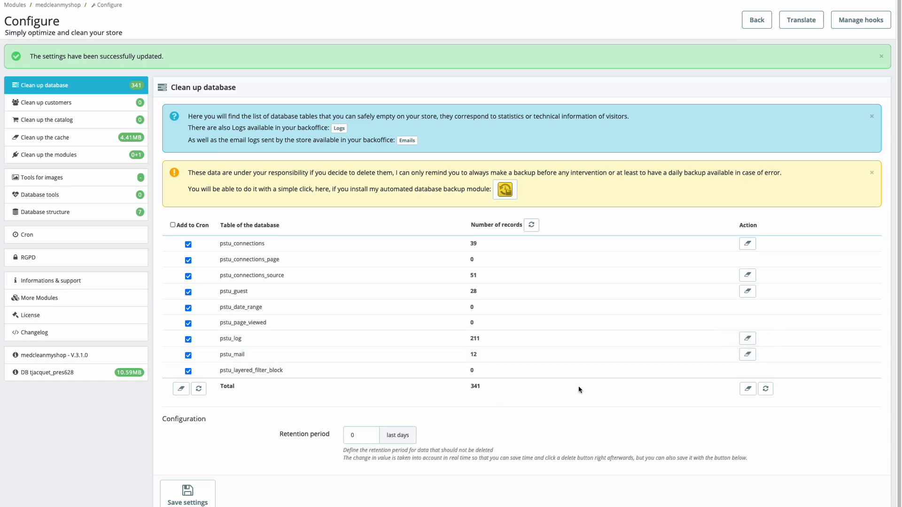
pyautogui.click(748, 354)
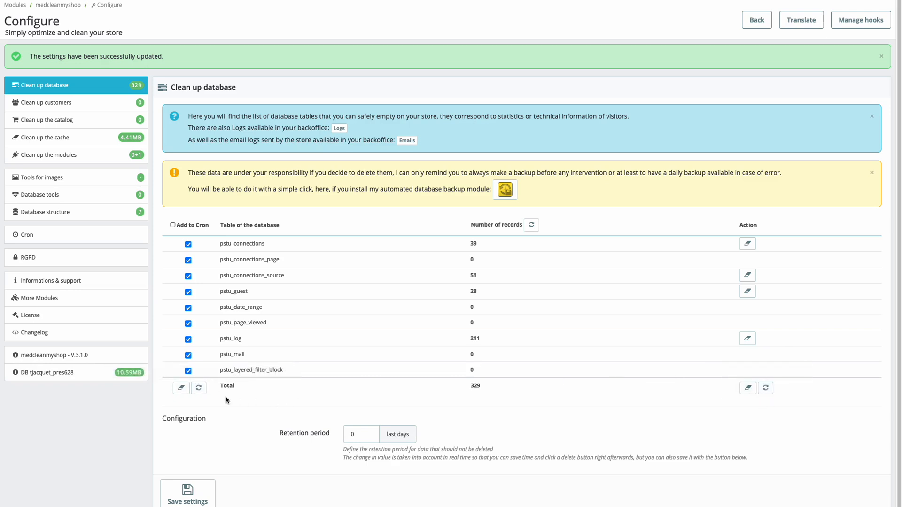
pyautogui.click(199, 388)
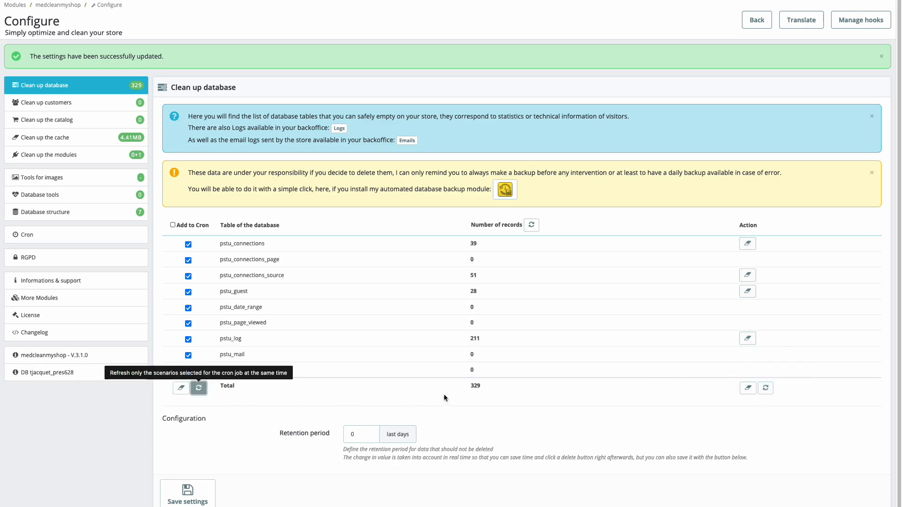
pyautogui.click(767, 389)
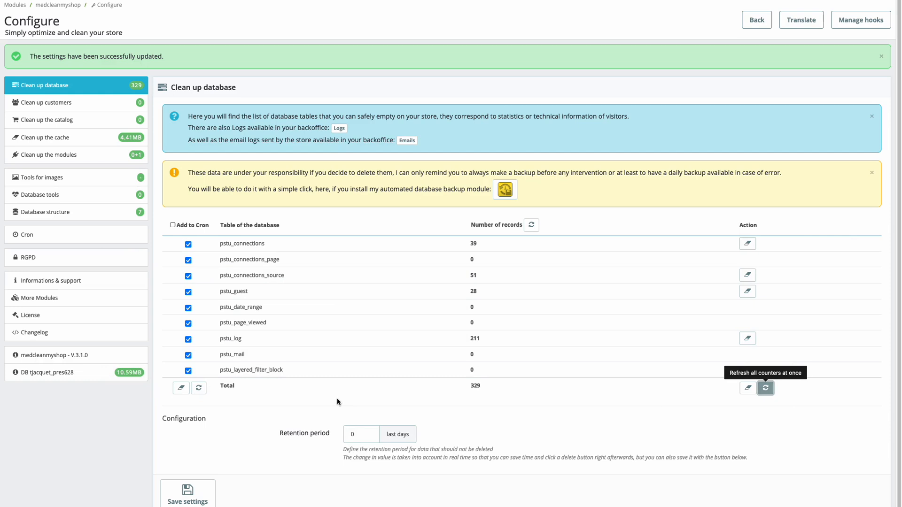
# - Set the database cleanup retention period to 180 days and save the settings
pyautogui.doubleClick(362, 431)
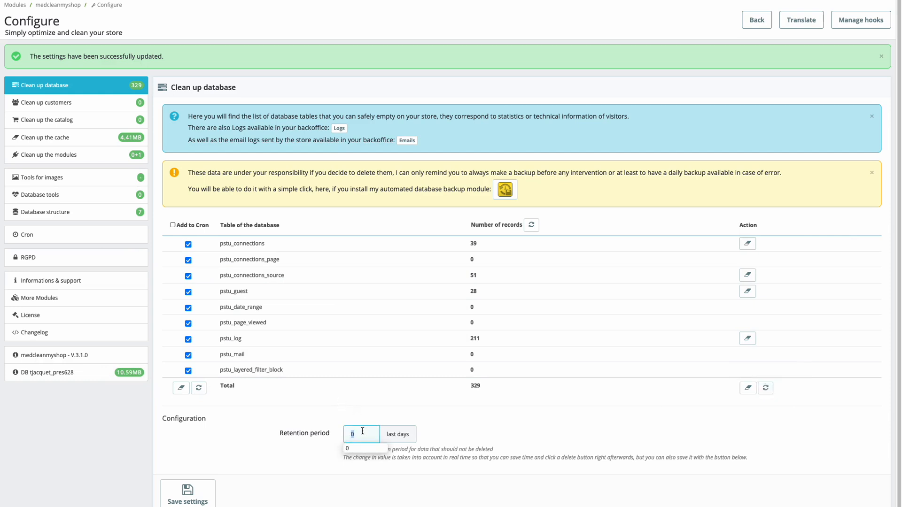
pyautogui.write('180')
pyautogui.click(447, 419)
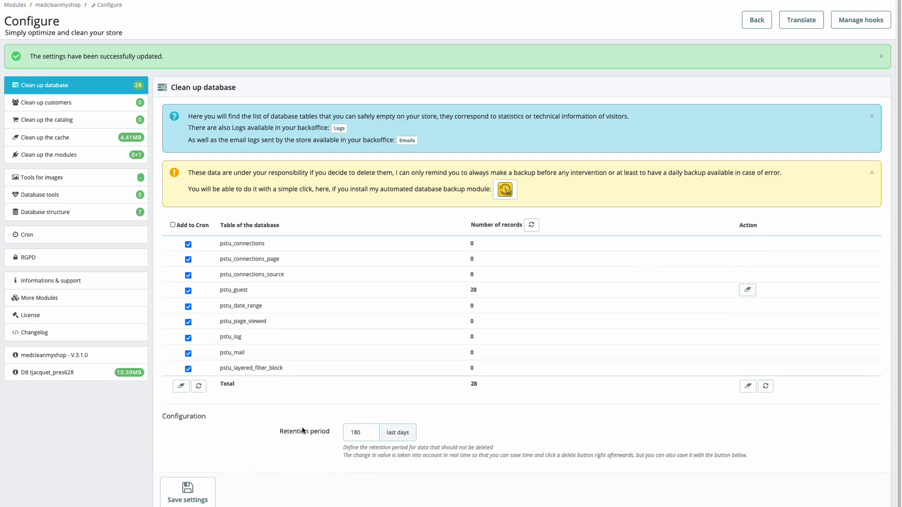
pyautogui.click(364, 430)
pyautogui.click(288, 430)
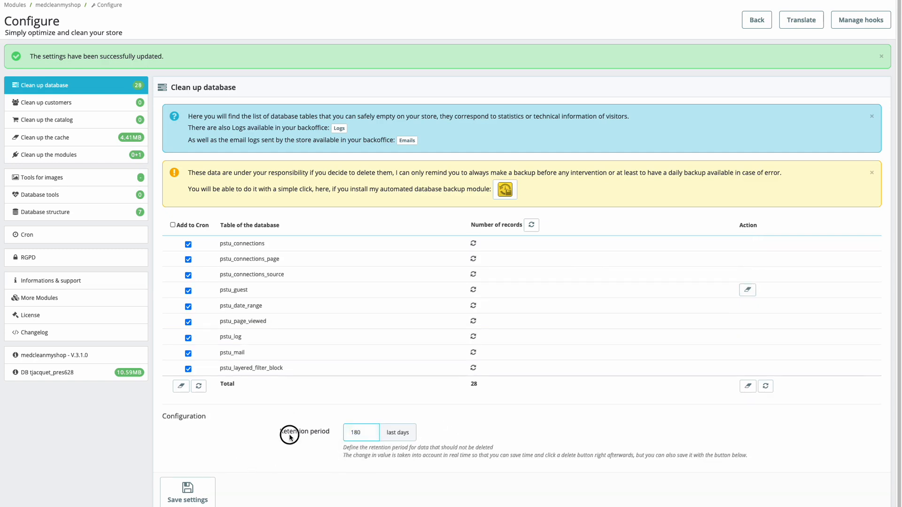
pyautogui.click(213, 489)
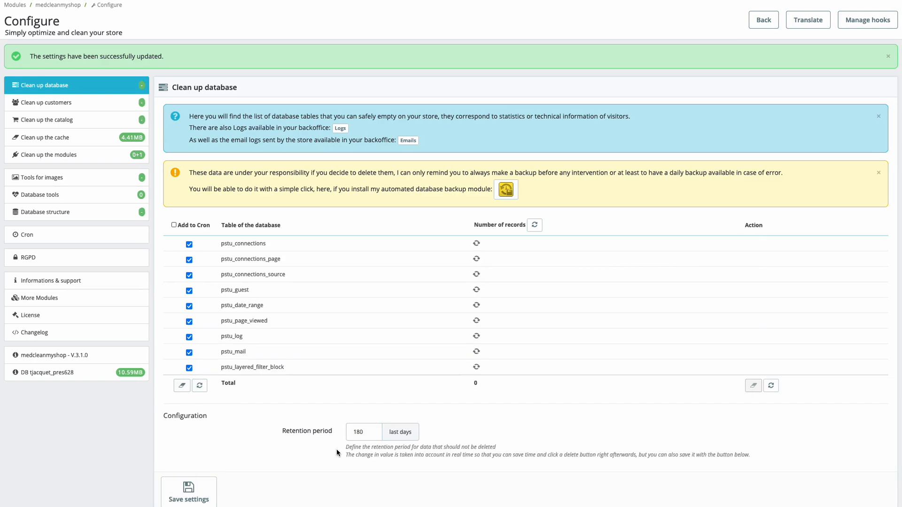
# - Try a retention period of 7 days for the database cleanup, and discard it by reloading the page
pyautogui.doubleClick(364, 431)
pyautogui.write('7')
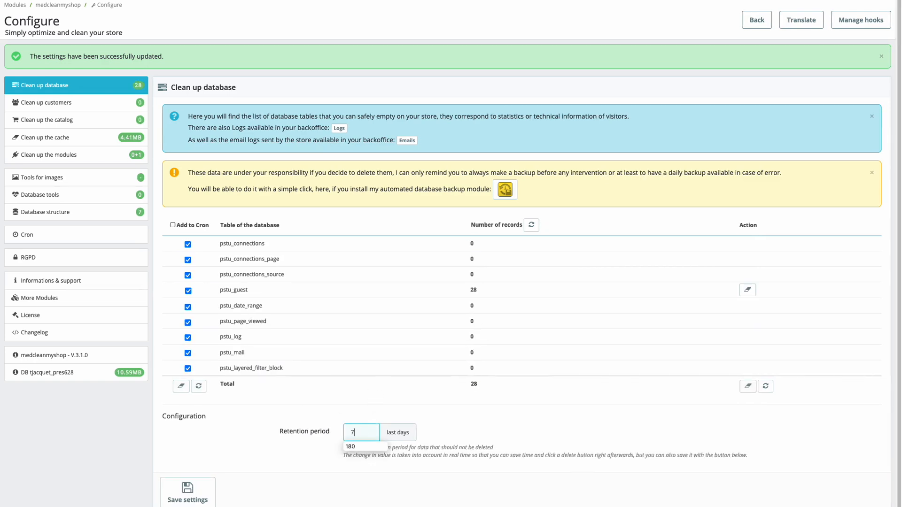
pyautogui.click(254, 420)
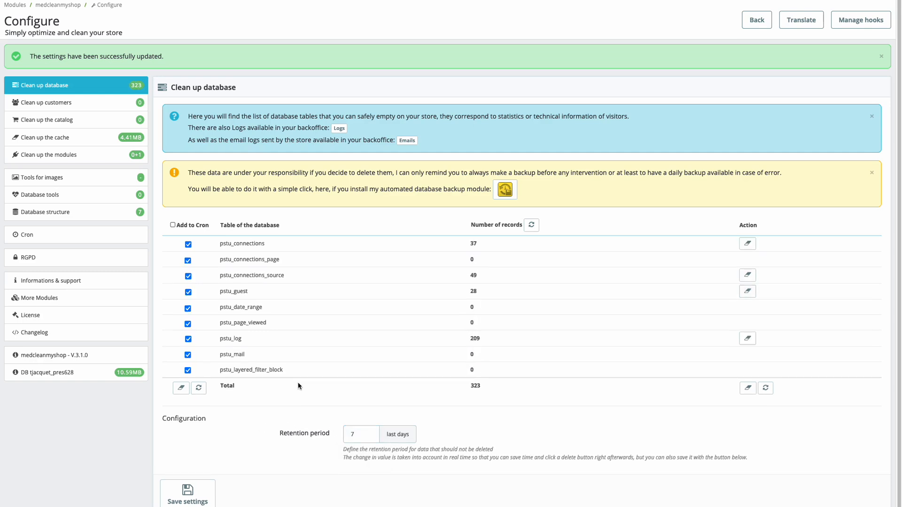
pyautogui.press('F5')
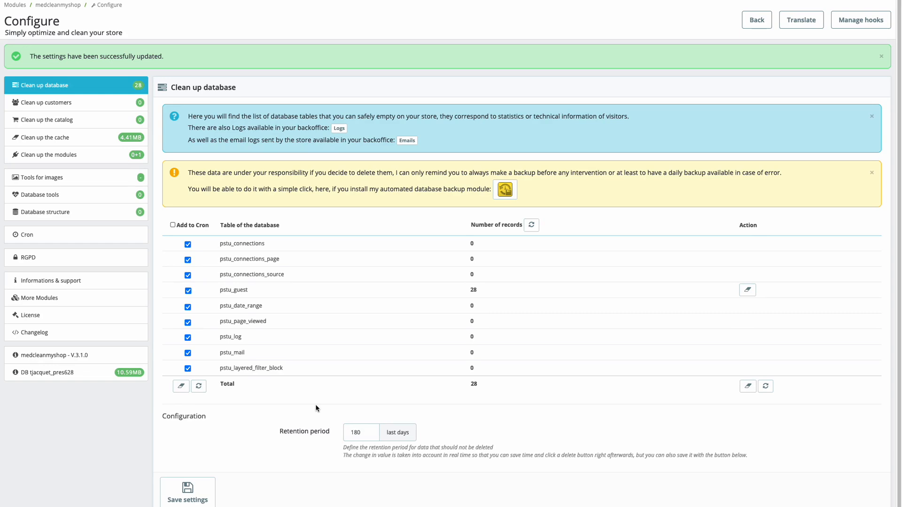
# - Check the meddelay value in the database cleanup cron URL and review the scheduled tasks below it
pyautogui.click(73, 235)
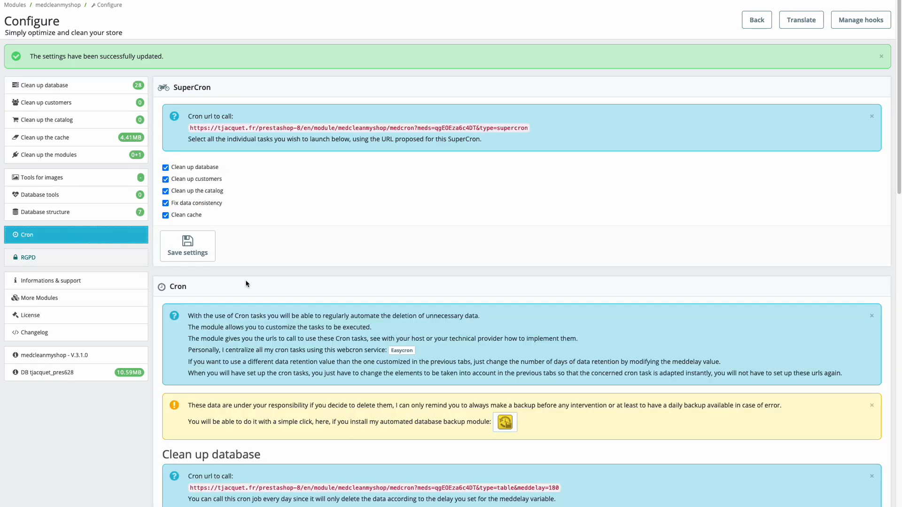
pyautogui.scroll(-4, 306, 308)
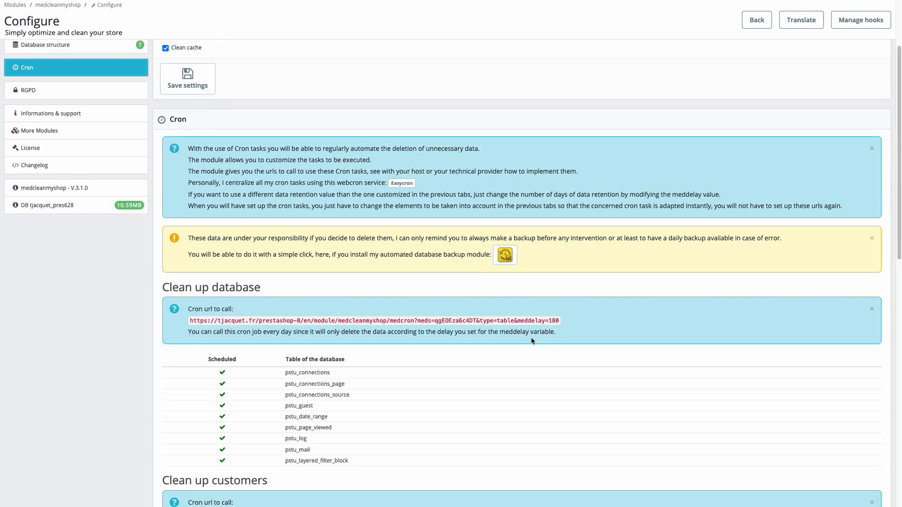
pyautogui.doubleClick(553, 321)
pyautogui.scroll(-6, 498, 342)
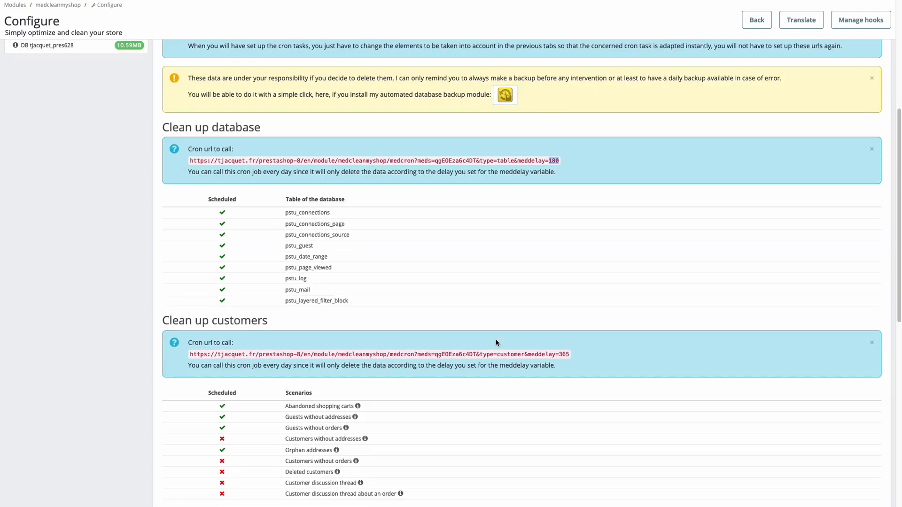
pyautogui.scroll(-5, 497, 344)
# - Set the customer cleanup retention period to 7 days and save the settings
pyautogui.scroll(15, 496, 343)
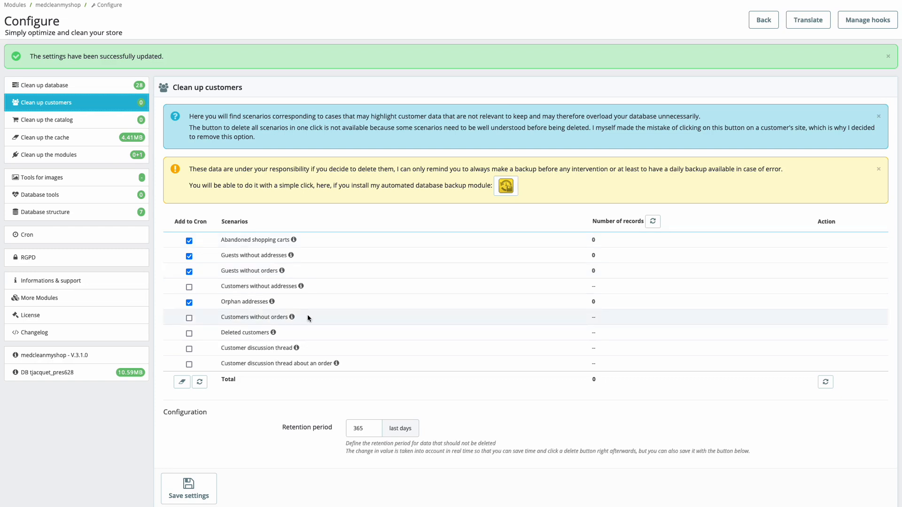
pyautogui.doubleClick(371, 431)
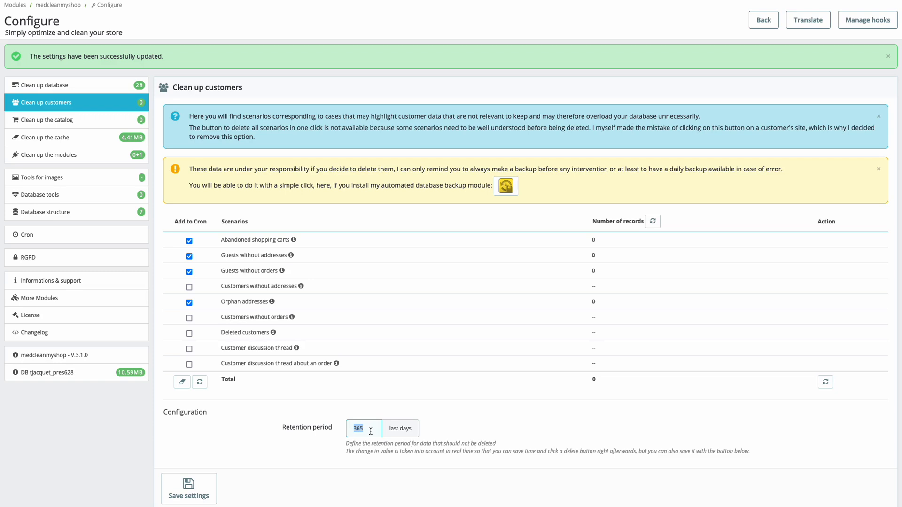
pyautogui.write('7')
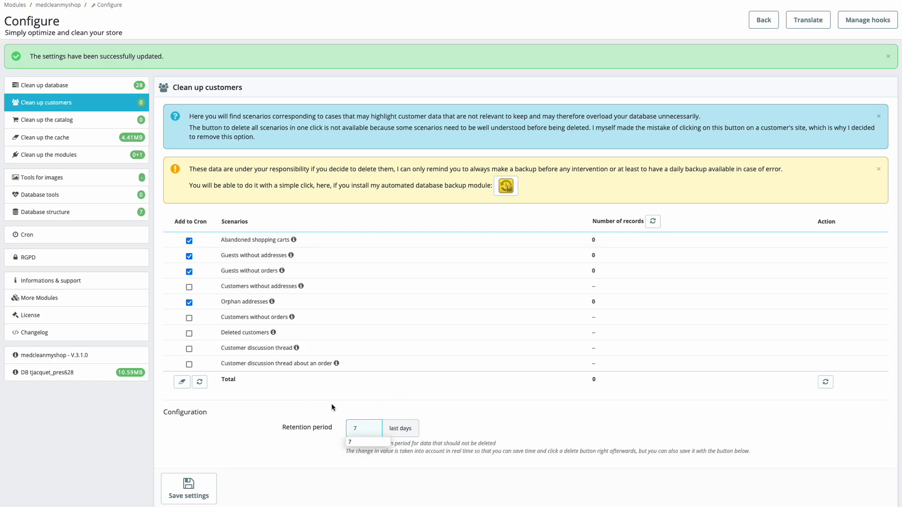
pyautogui.click(310, 412)
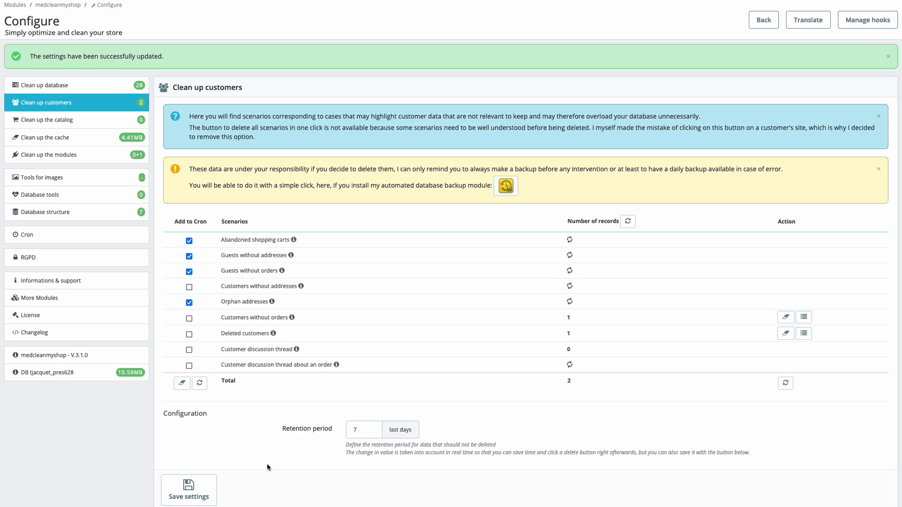
pyautogui.click(201, 497)
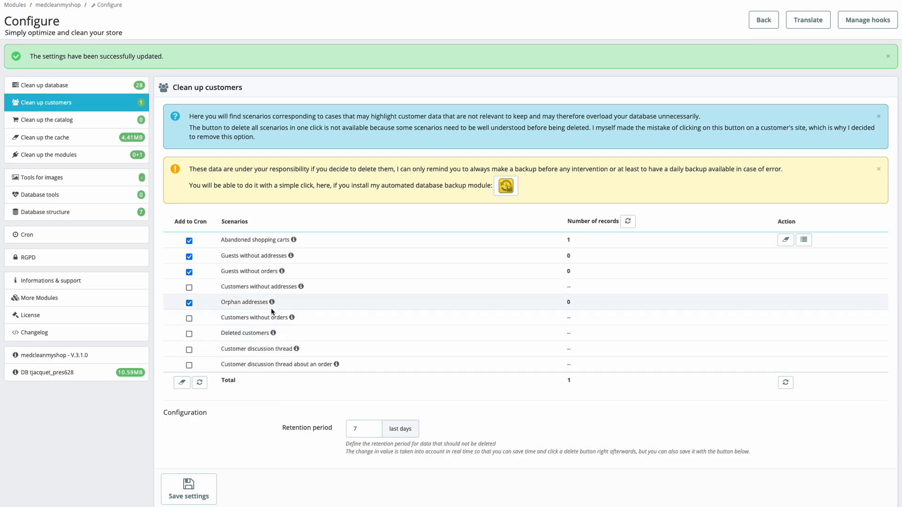
# - Read the explanations of the orphan addresses, customers without orders, deleted customers and customer discussion thread scenarios
pyautogui.moveTo(273, 302)
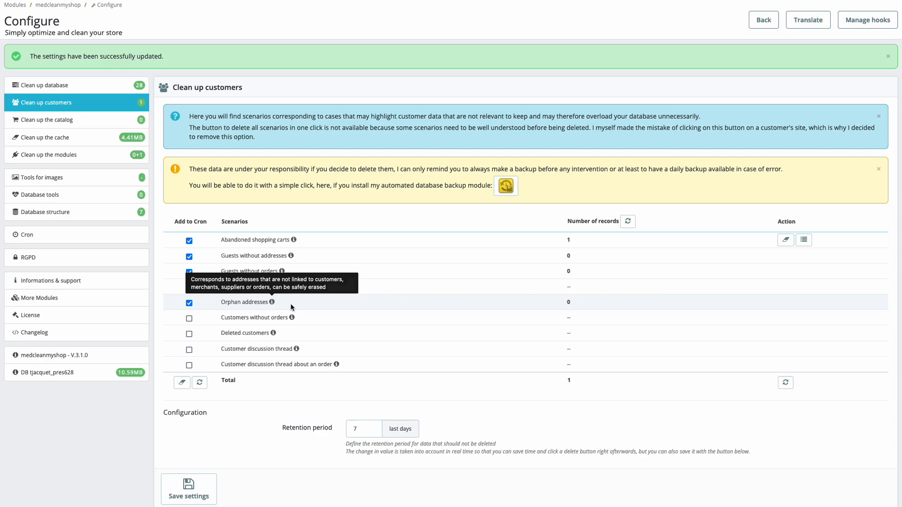
pyautogui.moveTo(291, 317)
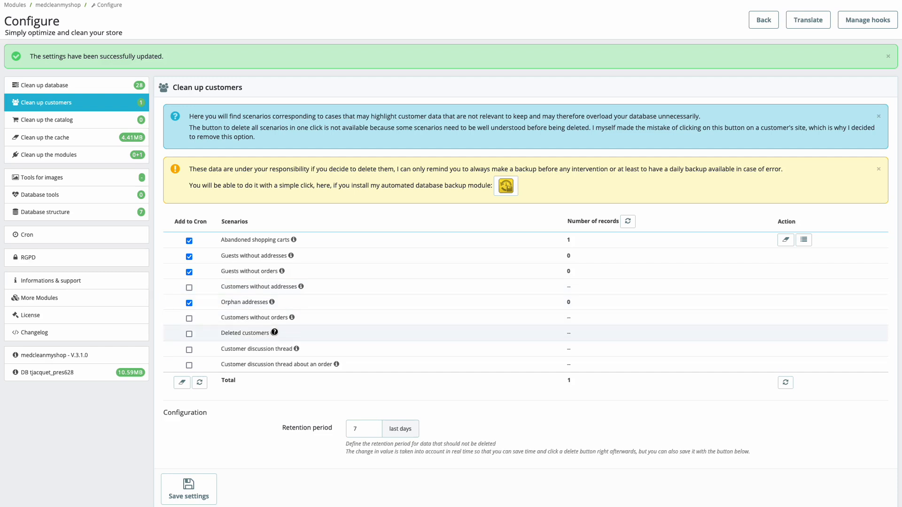
pyautogui.moveTo(272, 333)
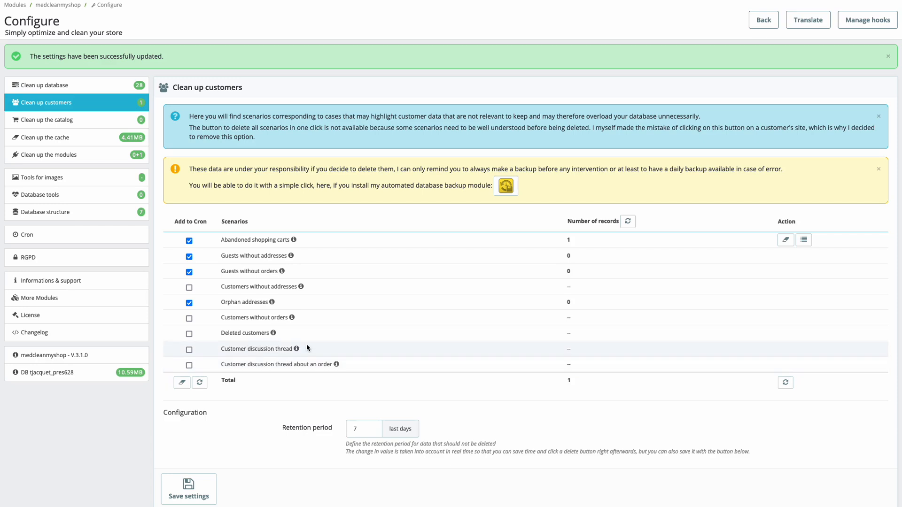
pyautogui.moveTo(298, 349)
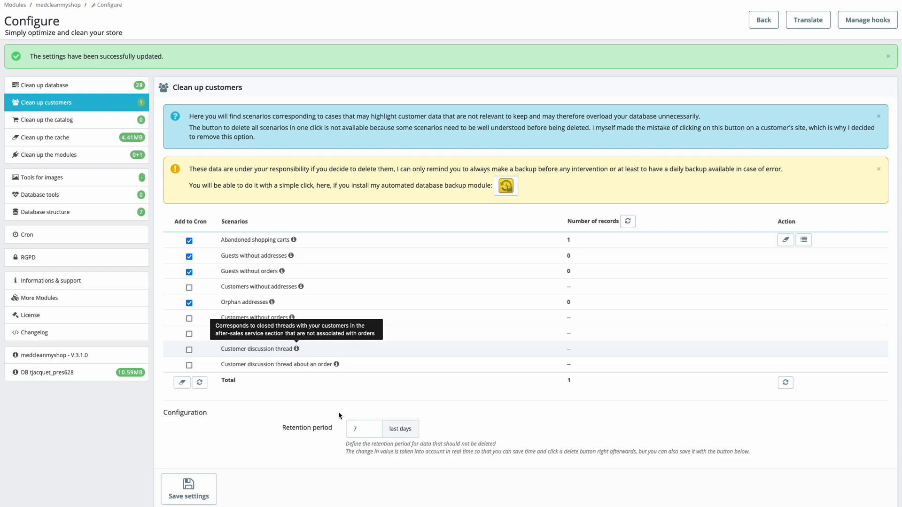
# - Try a customer cleanup retention period of 365 days, and set it back to 7 days
pyautogui.doubleClick(364, 431)
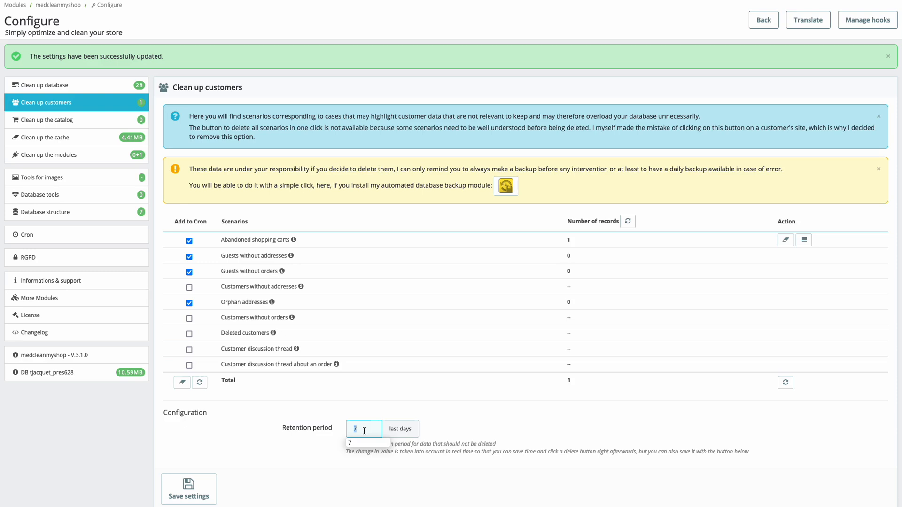
pyautogui.write('365')
pyautogui.click(462, 410)
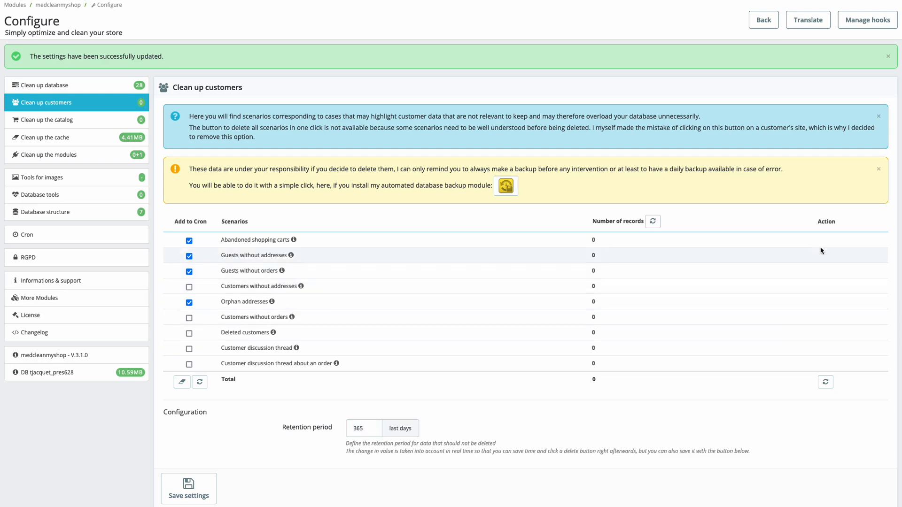
pyautogui.doubleClick(356, 428)
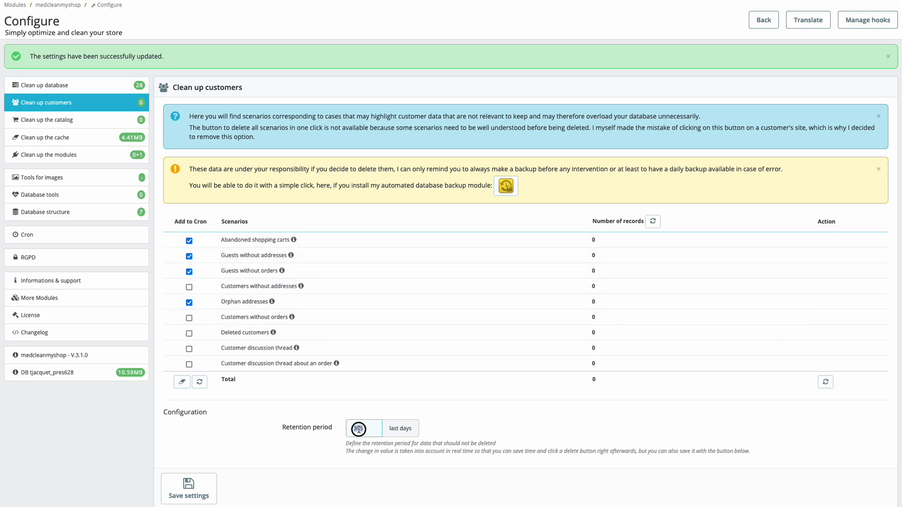
pyautogui.write('7')
pyautogui.click(469, 440)
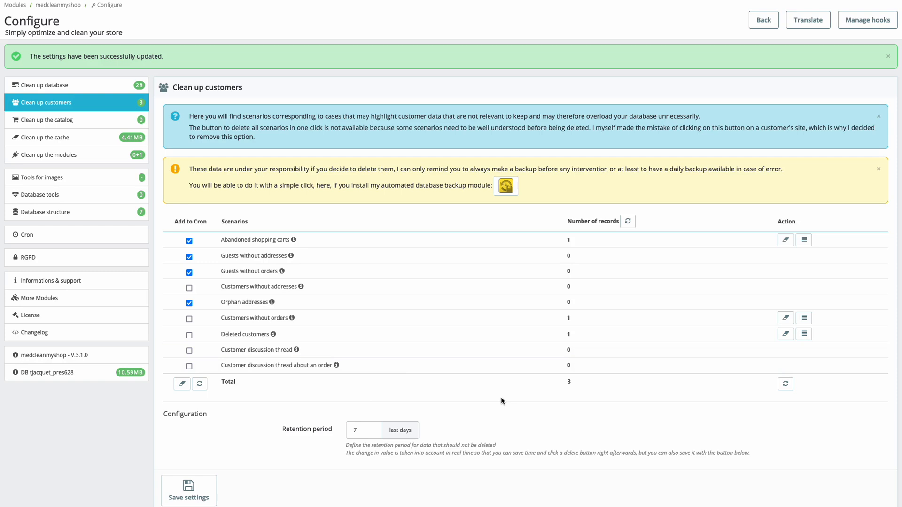
# - View the list of abandoned shopping carts that can be deleted, and refresh the customer scenario counters
pyautogui.click(805, 242)
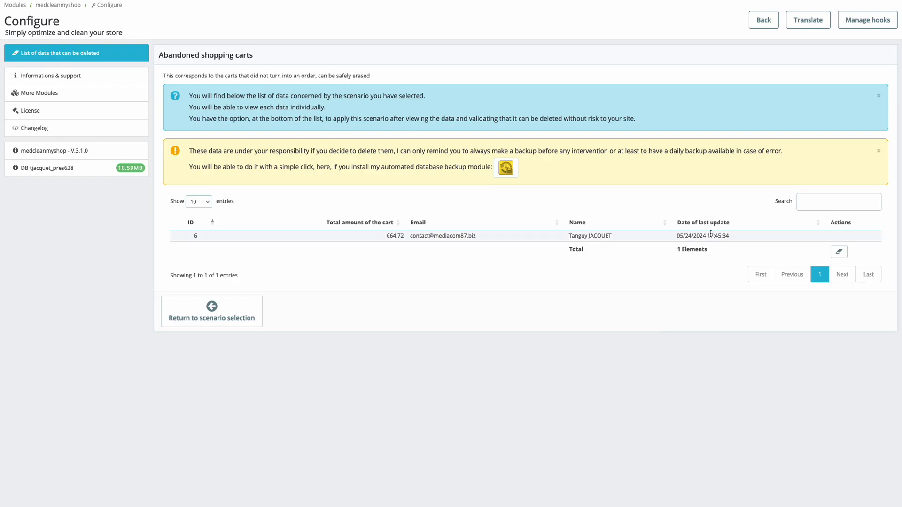
pyautogui.click(256, 302)
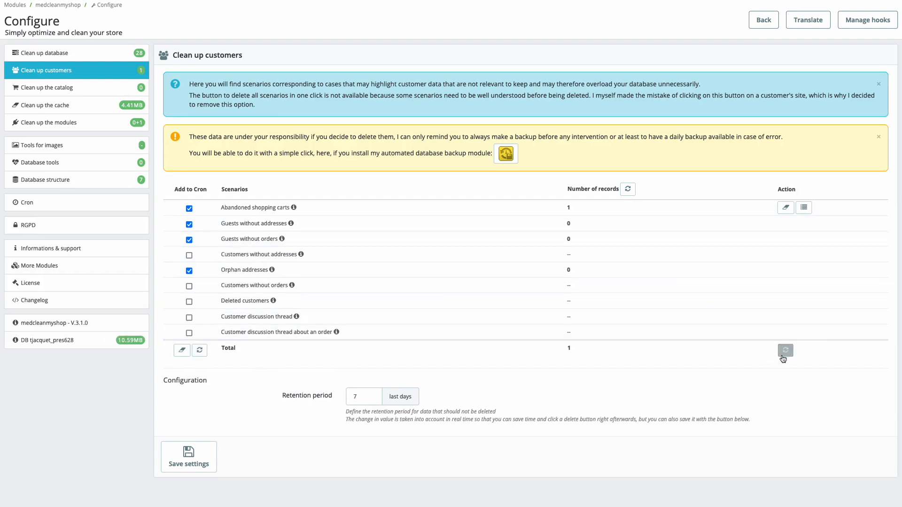
pyautogui.click(199, 350)
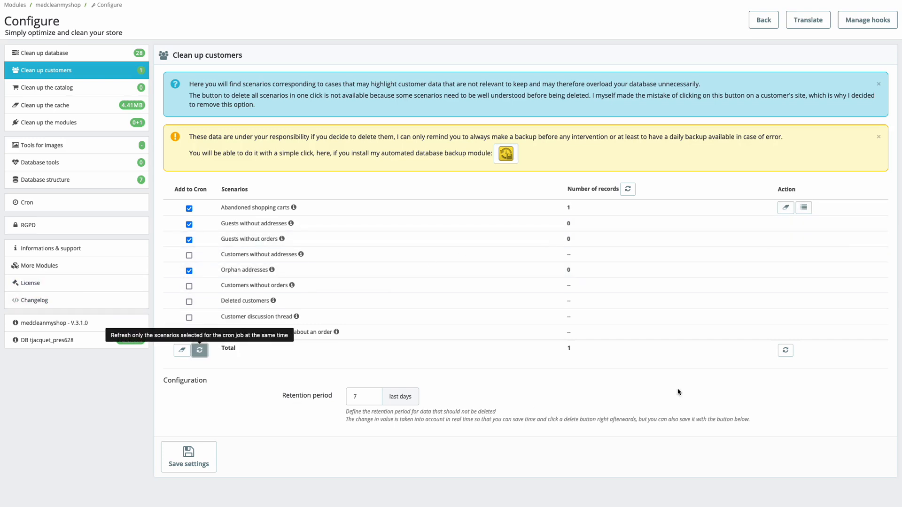
pyautogui.click(783, 353)
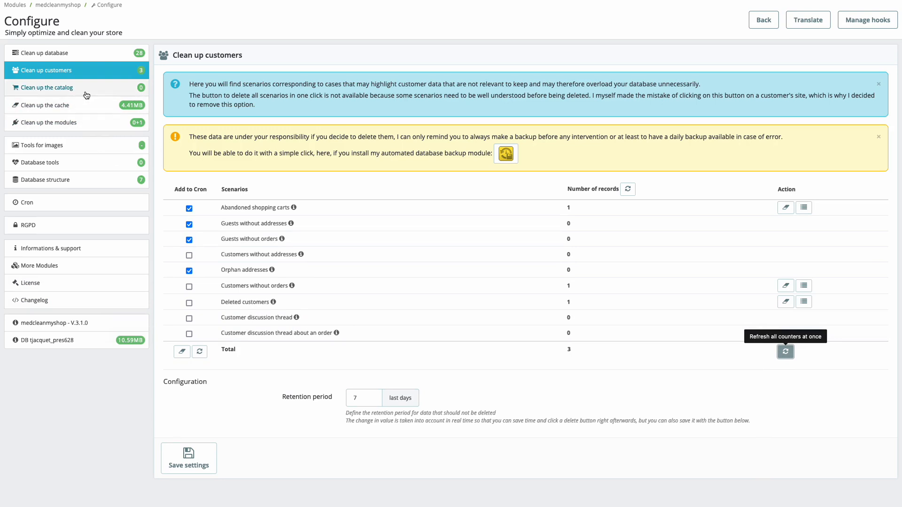
# - Read the warning about making a backup before deleting customer data
pyautogui.click(244, 137)
pyautogui.tripleClick(245, 136)
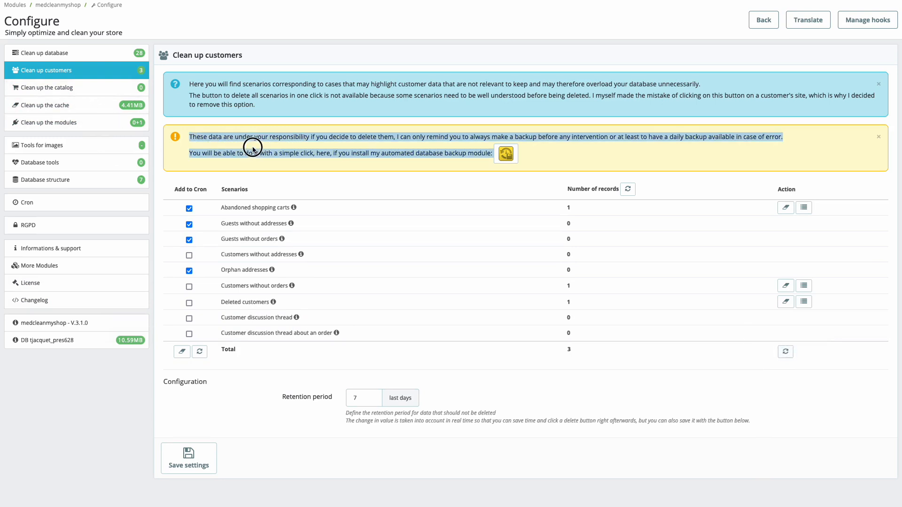
pyautogui.click(313, 139)
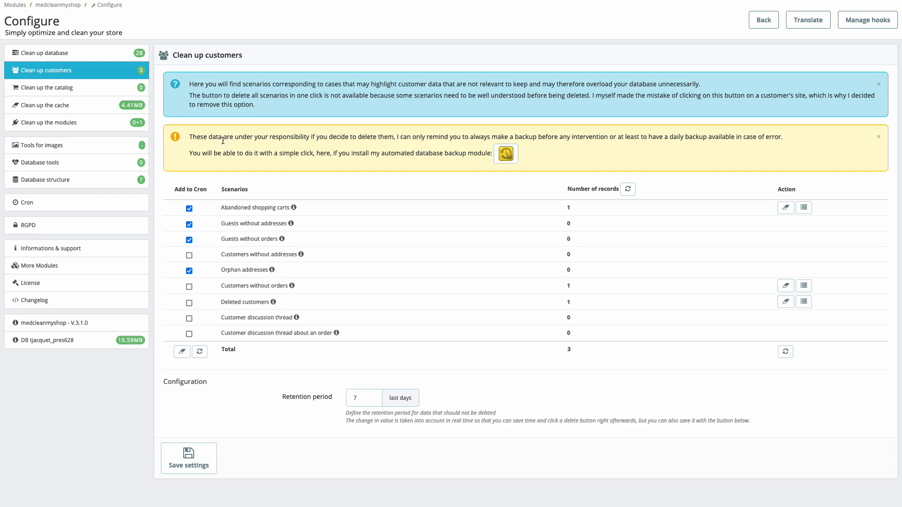
# - Open the catalog cleanup and read the explanations of its voucher, price, feature and attribute scenarios
pyautogui.click(119, 91)
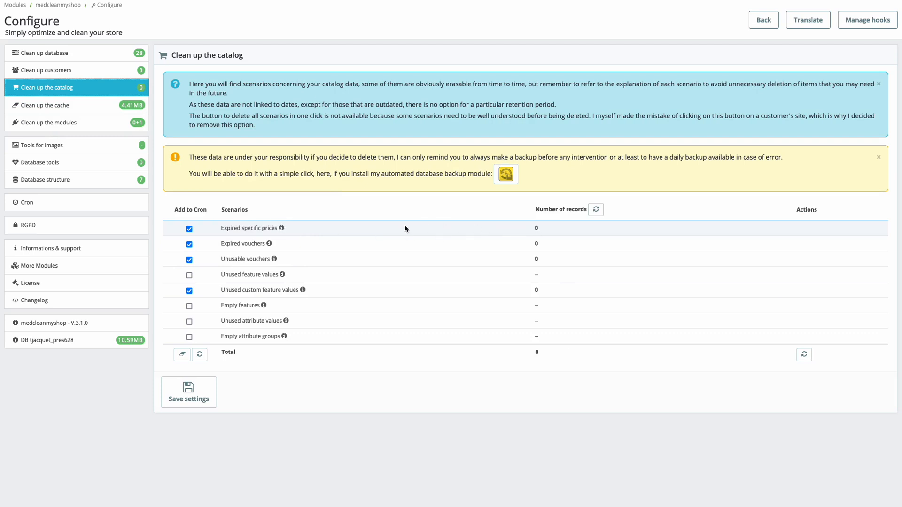
pyautogui.moveTo(283, 228)
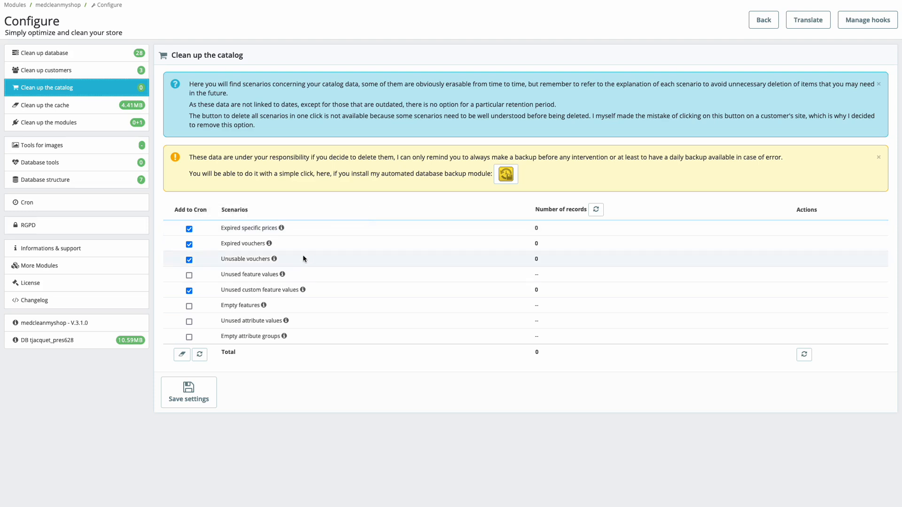
pyautogui.moveTo(269, 244)
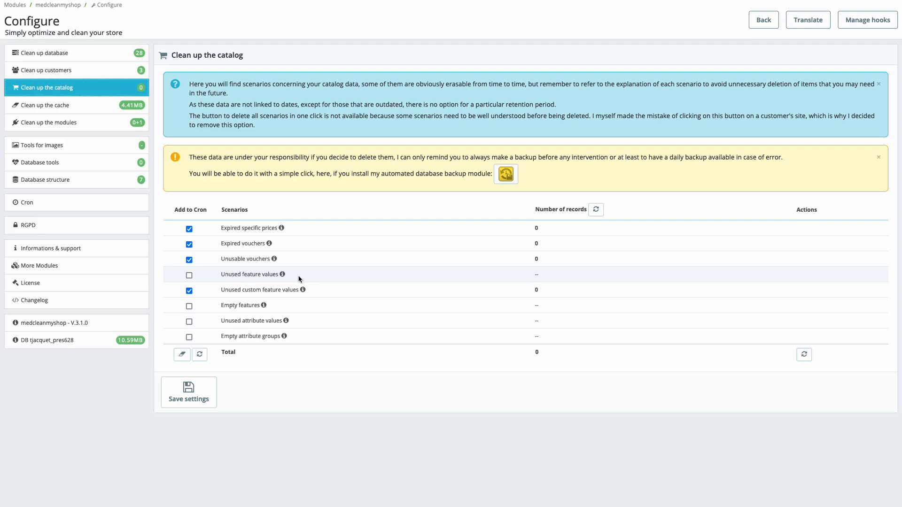
pyautogui.moveTo(281, 275)
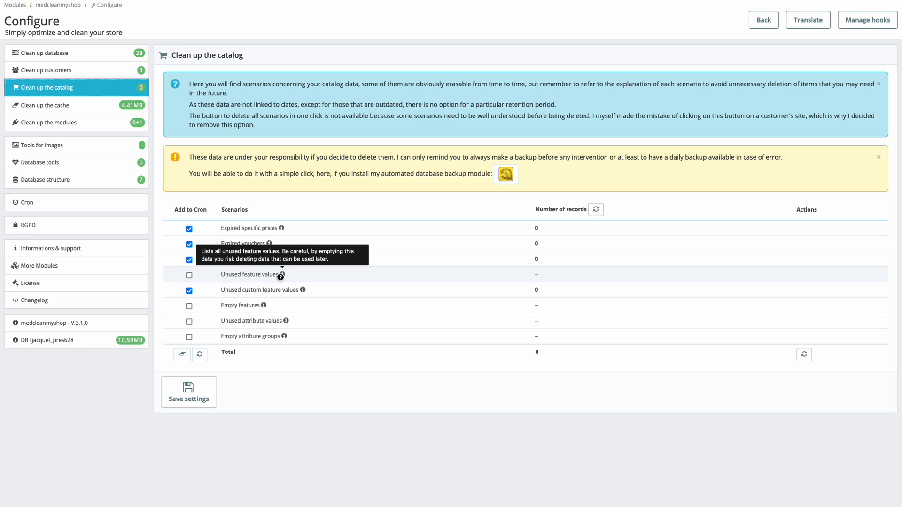
pyautogui.tripleClick(254, 288)
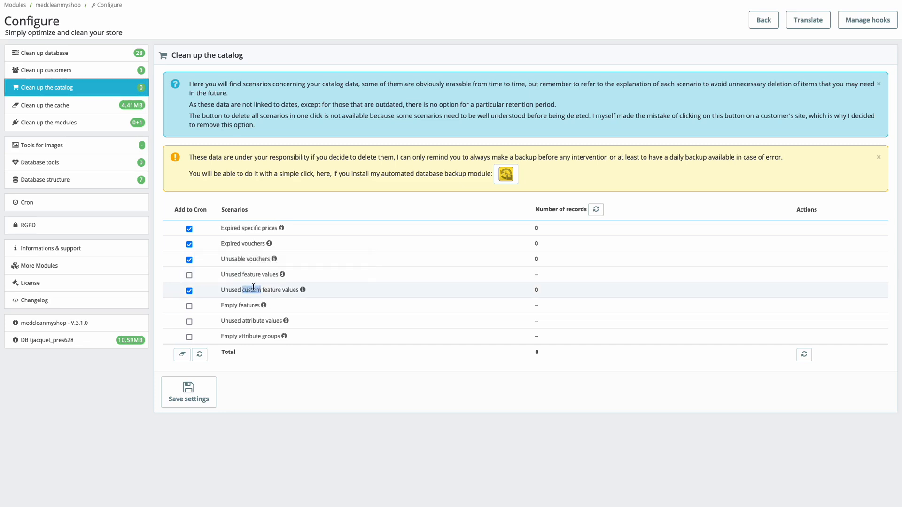
pyautogui.click(288, 290)
pyautogui.moveTo(301, 290)
pyautogui.doubleClick(249, 305)
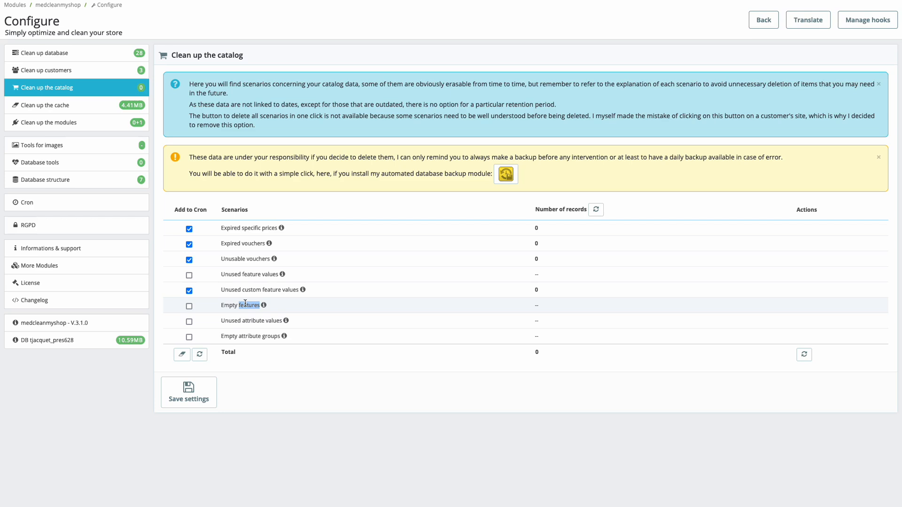
pyautogui.moveTo(262, 305)
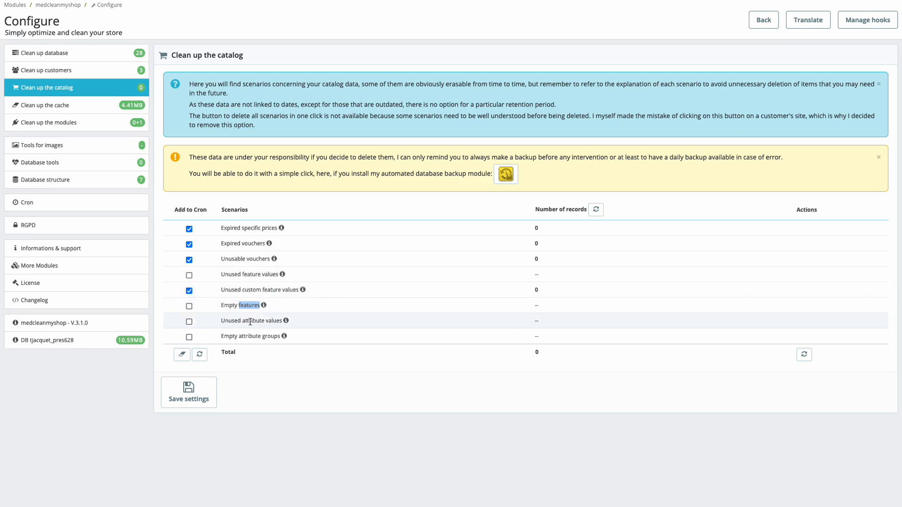
pyautogui.moveTo(242, 320); pyautogui.dragTo(265, 320)
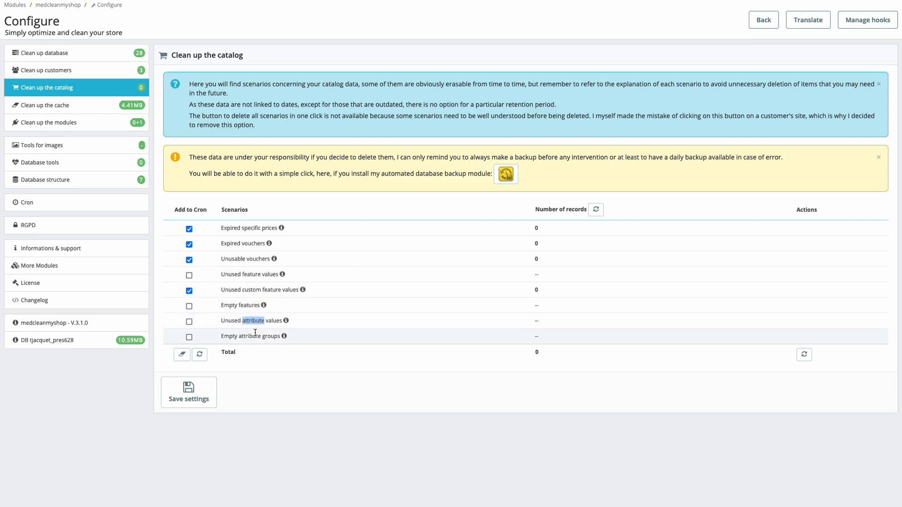
pyautogui.moveTo(287, 321)
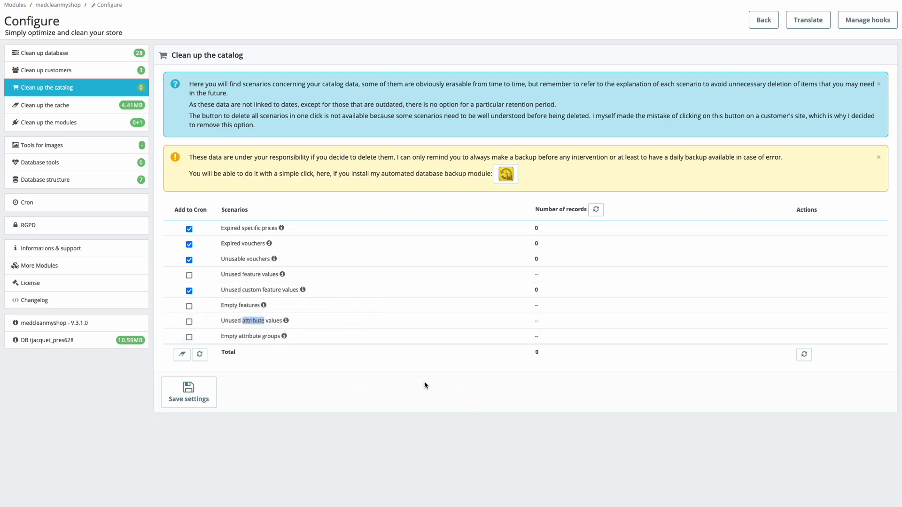
# - Refresh the record counters of all catalog scenarios, and those of only the scenarios selected for the cron job
pyautogui.click(804, 354)
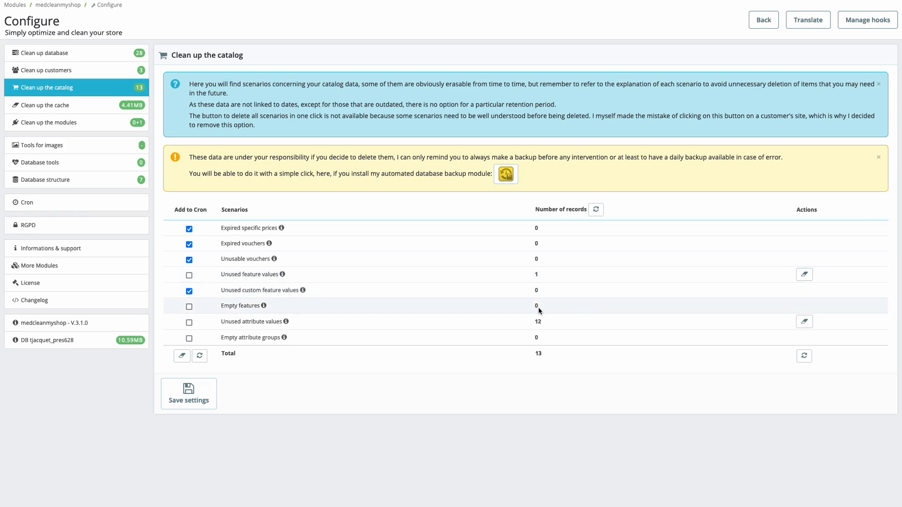
pyautogui.click(199, 356)
pyautogui.click(203, 360)
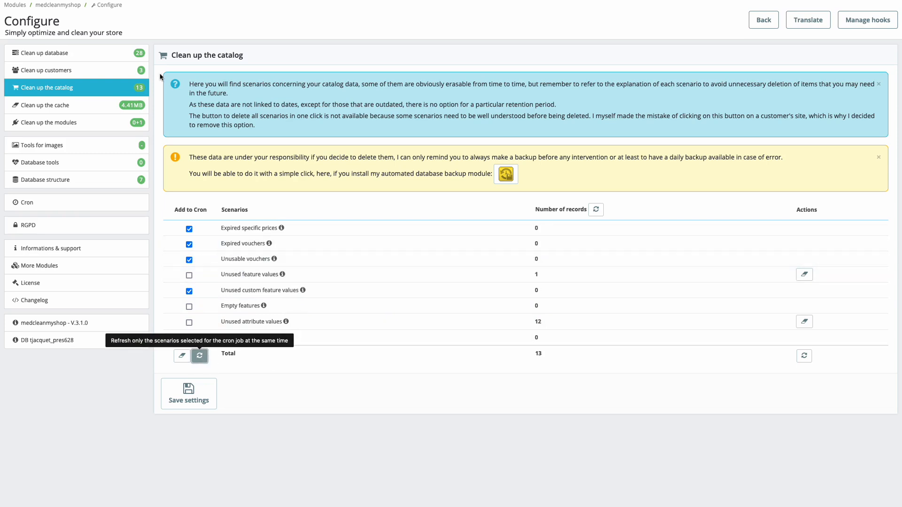
# - Add all cache cleanup scenarios to the cron job, including prod and dev cache files, and save the settings
pyautogui.click(75, 103)
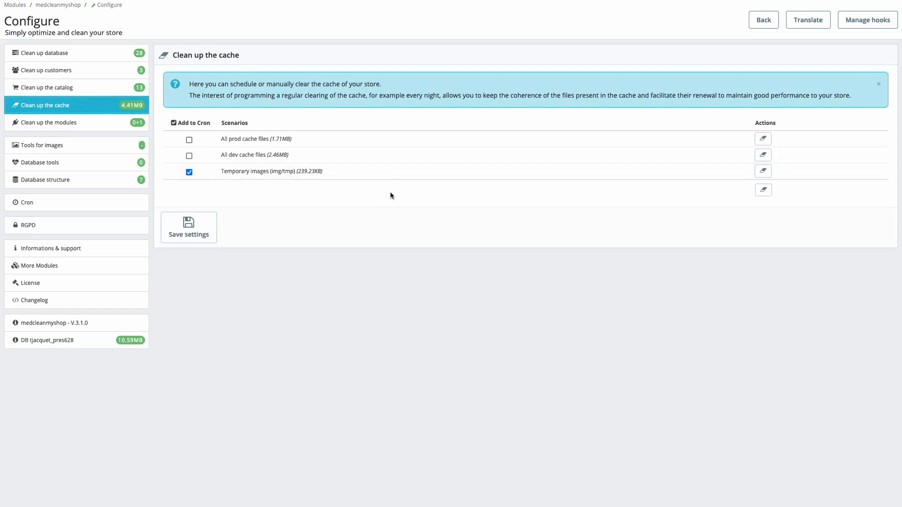
pyautogui.tripleClick(241, 155)
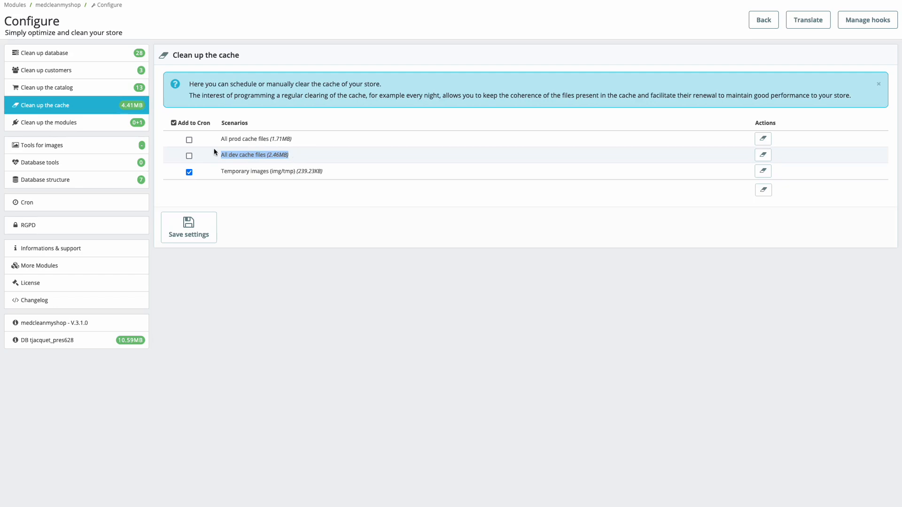
pyautogui.click(174, 123)
pyautogui.click(189, 228)
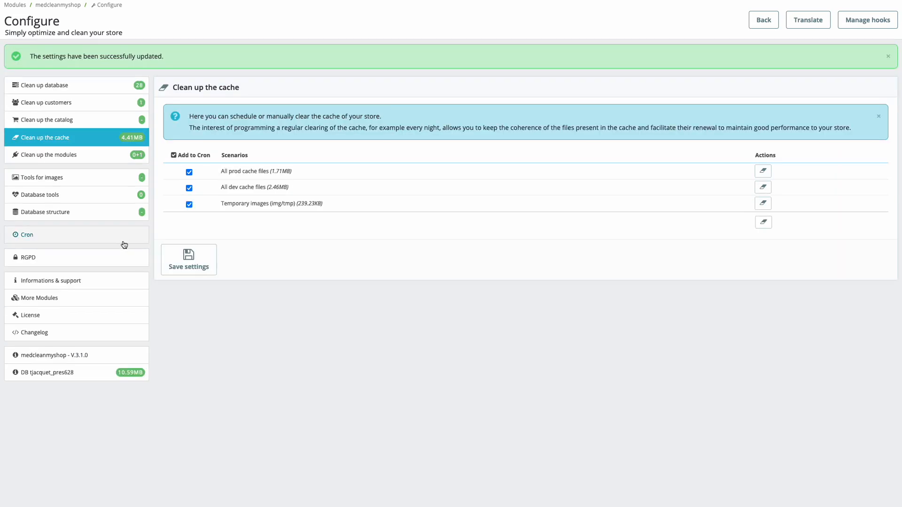
# - Check on the cron page which cache cleanup scenarios are scheduled
pyautogui.click(123, 237)
pyautogui.scroll(-10, 261, 282)
pyautogui.scroll(-8, 261, 286)
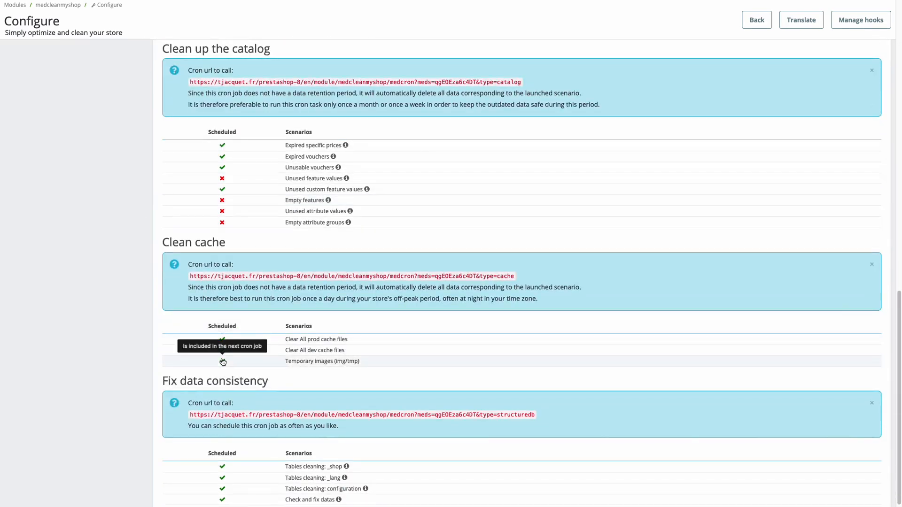
pyautogui.scroll(15, 238, 357)
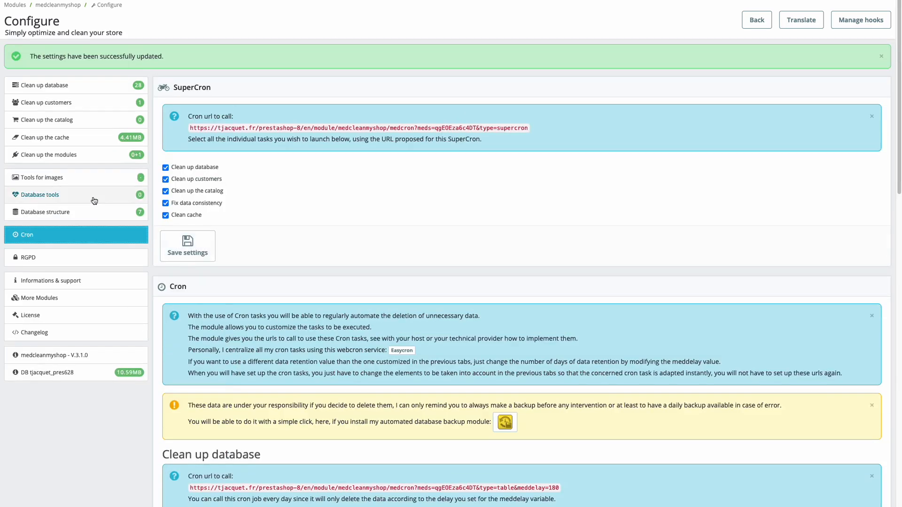
# - Clear the store's entire cache from the cache cleanup page and confirm the deletion
pyautogui.click(85, 141)
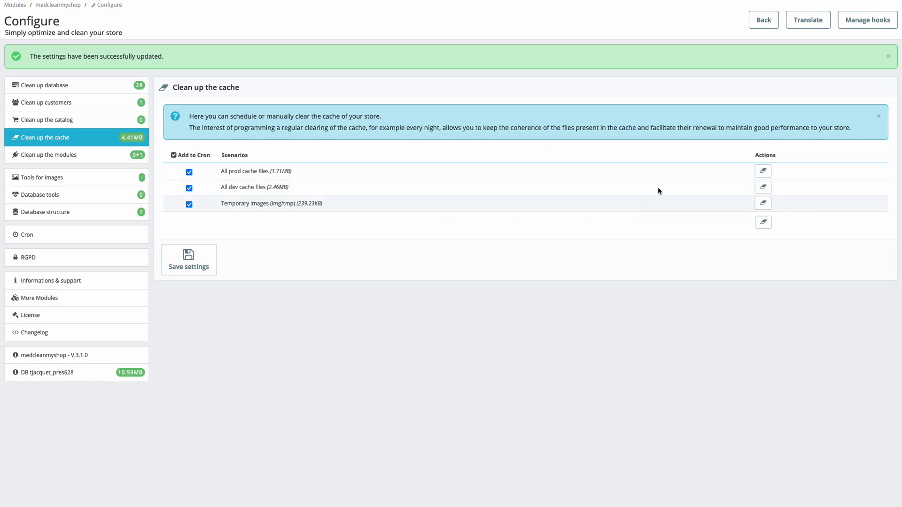
pyautogui.click(766, 227)
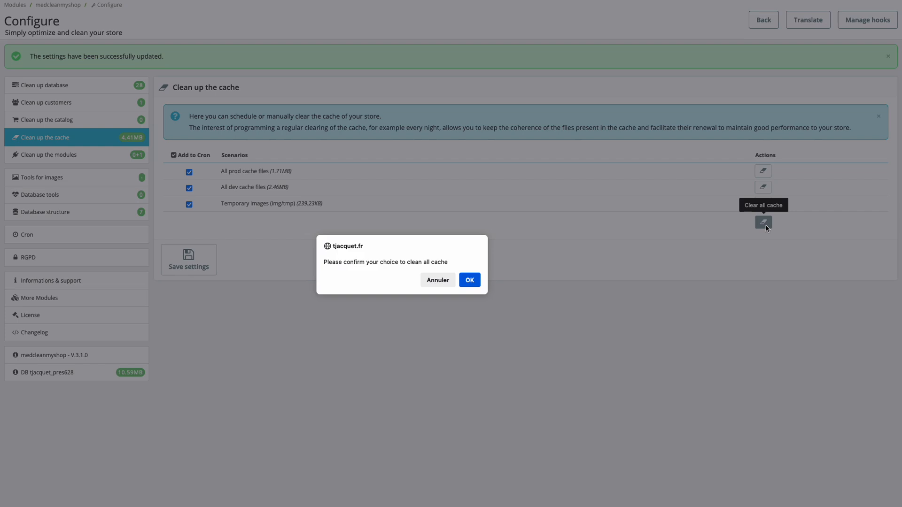
pyautogui.click(472, 281)
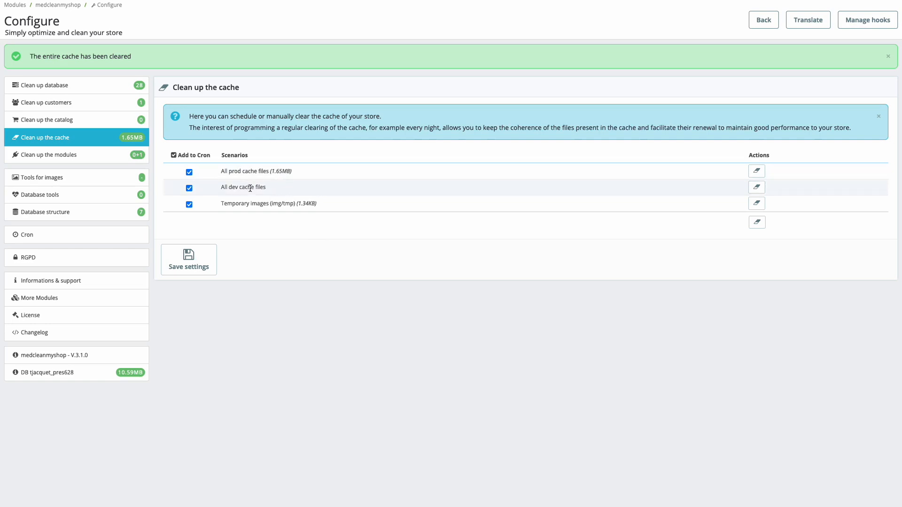
# - Open the modules cleanup and examine the expanded list of missing modules
pyautogui.click(75, 155)
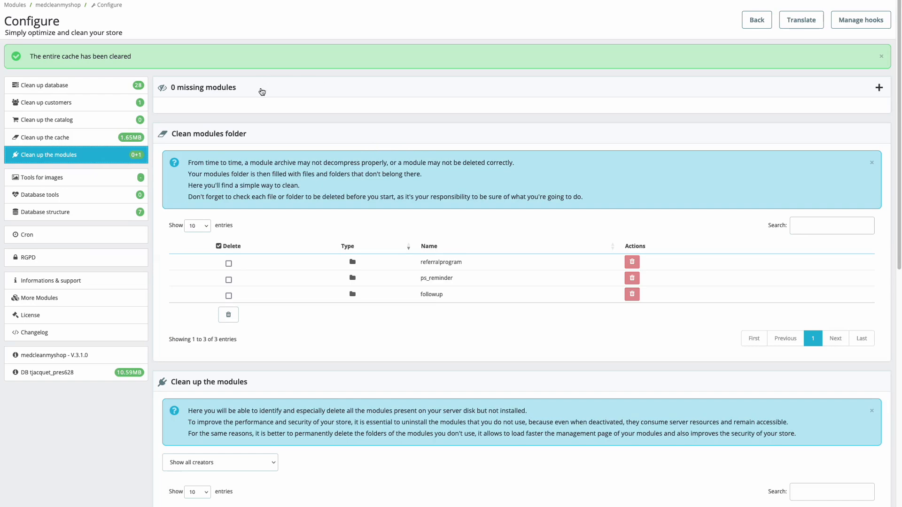
pyautogui.click(234, 88)
pyautogui.click(328, 85)
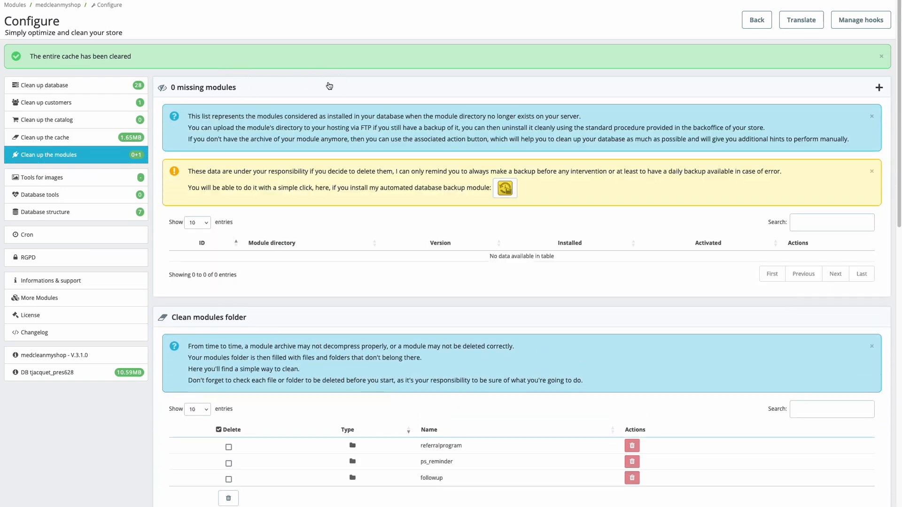
# - Collapse the missing modules list and delete the referralprogram, ps_reminder and followup folders from the modules folder
pyautogui.click(328, 85)
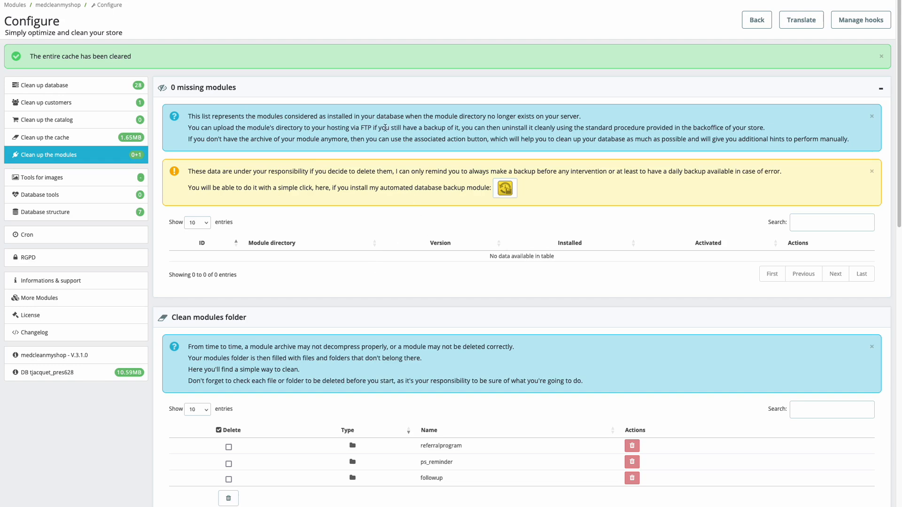
pyautogui.click(393, 90)
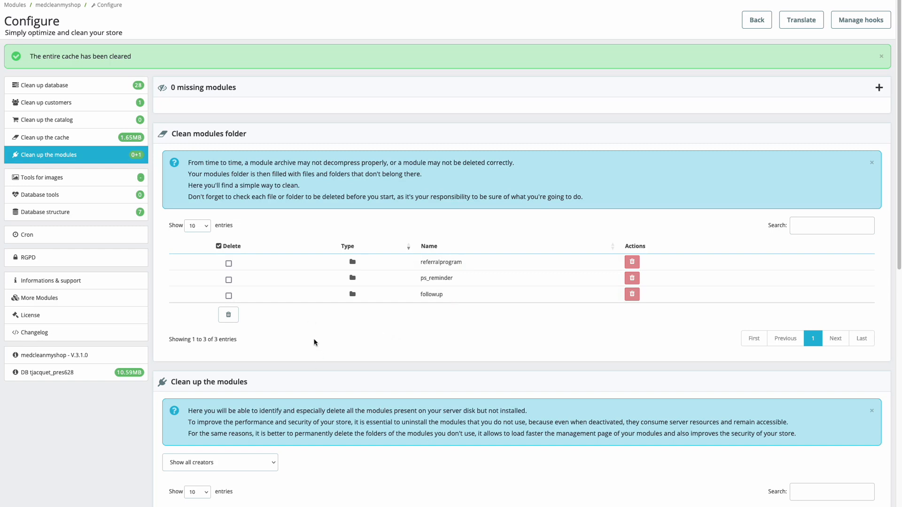
pyautogui.click(218, 246)
pyautogui.click(227, 315)
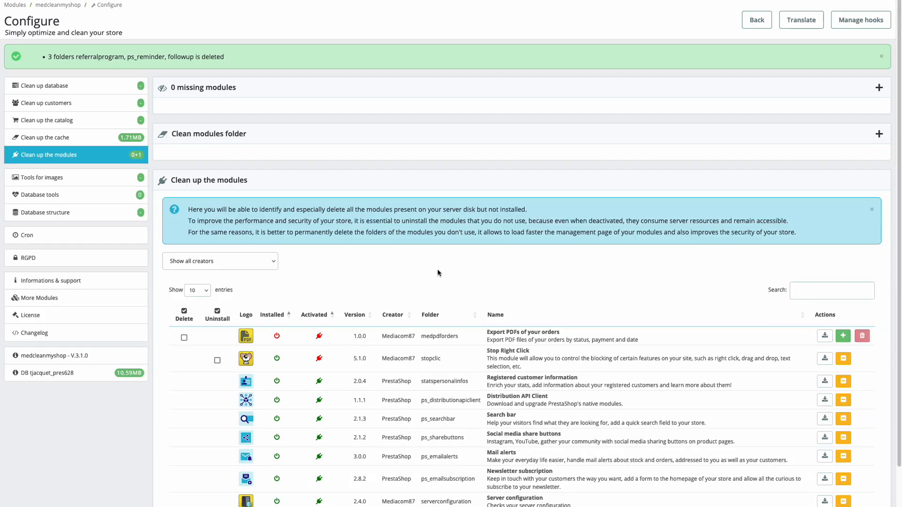
pyautogui.click(305, 134)
pyautogui.click(313, 136)
pyautogui.click(554, 134)
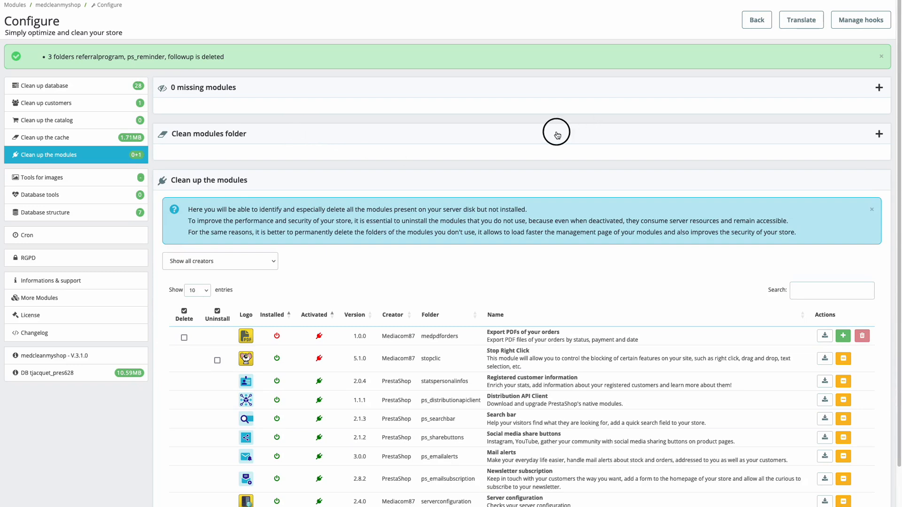
pyautogui.click(484, 139)
pyautogui.click(484, 89)
pyautogui.click(485, 90)
# - Filter the list of modules to clean up by the creator Mediacom87
pyautogui.scroll(-2, 379, 236)
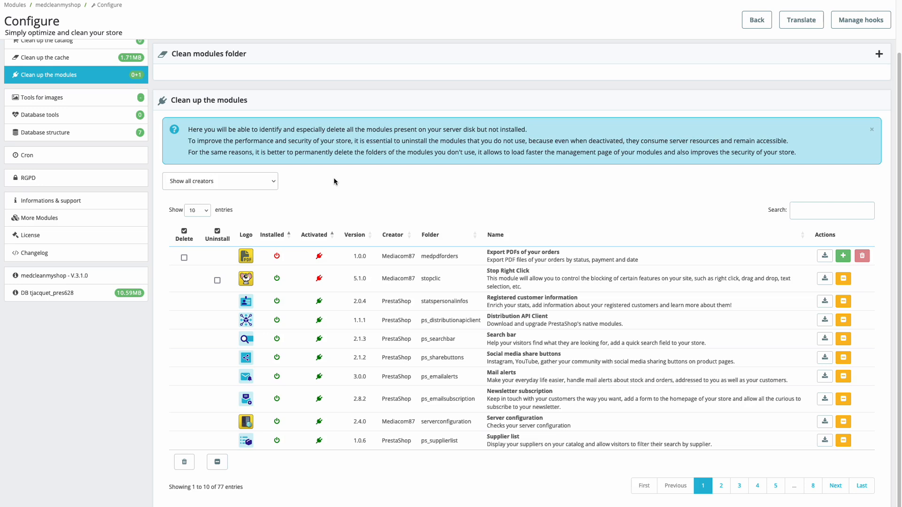
pyautogui.click(263, 181)
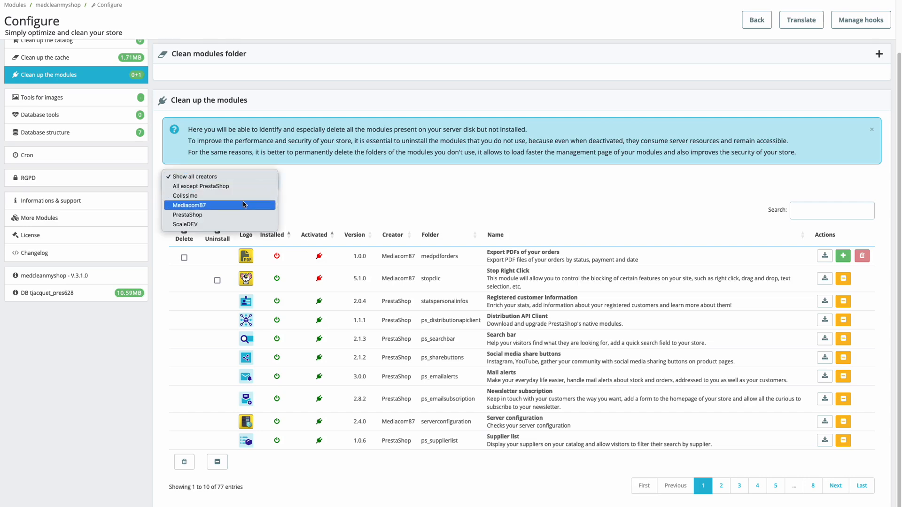
pyautogui.click(244, 204)
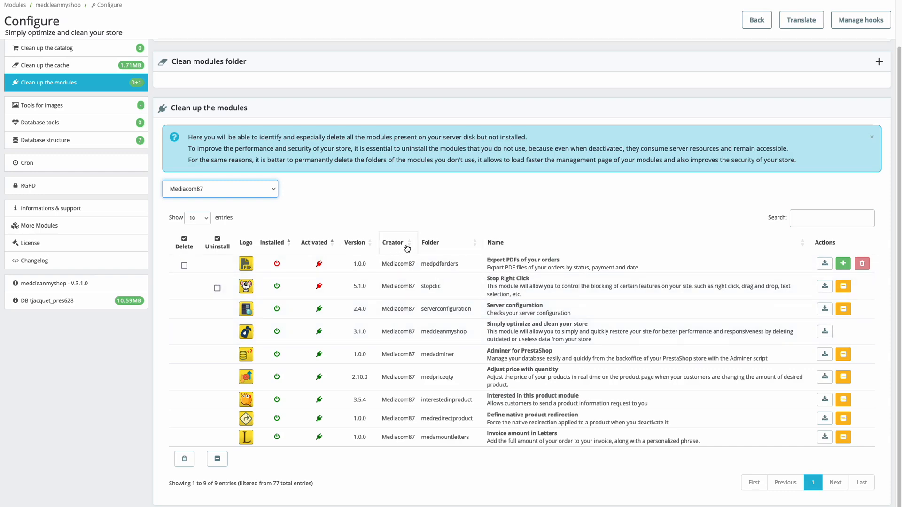
# - Sort the module list by folder, name and activated state, finishing with it sorted by installed state
pyautogui.click(428, 243)
pyautogui.click(495, 244)
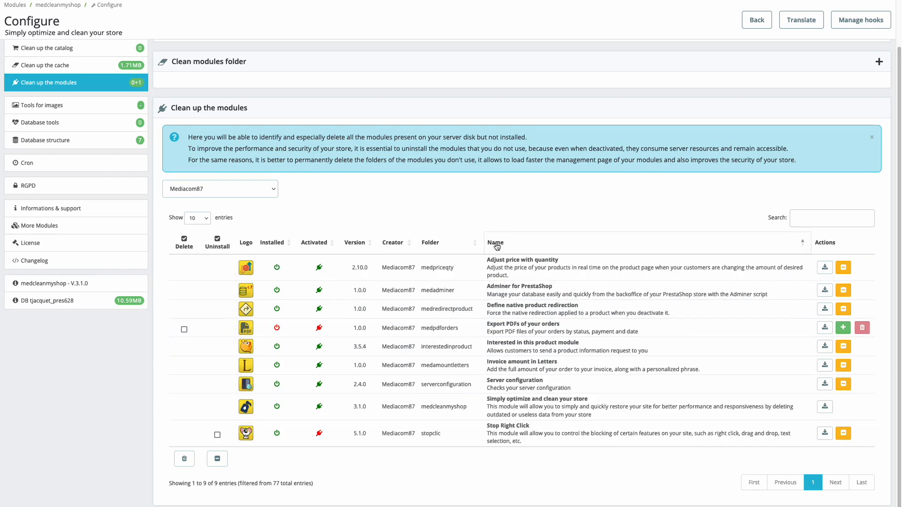
pyautogui.click(319, 245)
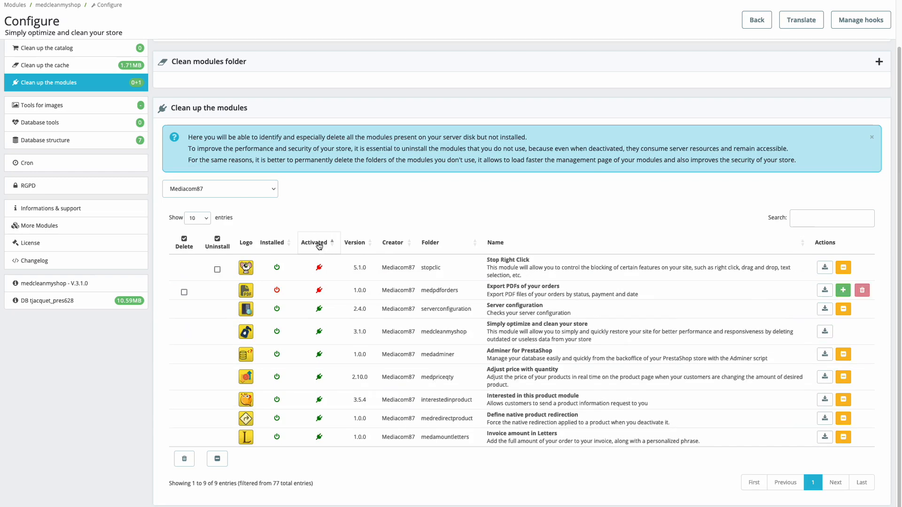
pyautogui.click(267, 243)
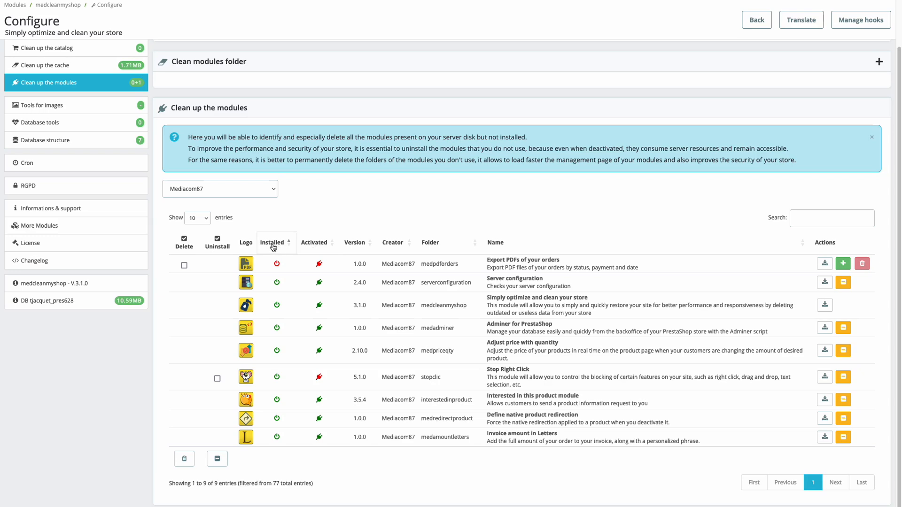
pyautogui.click(314, 244)
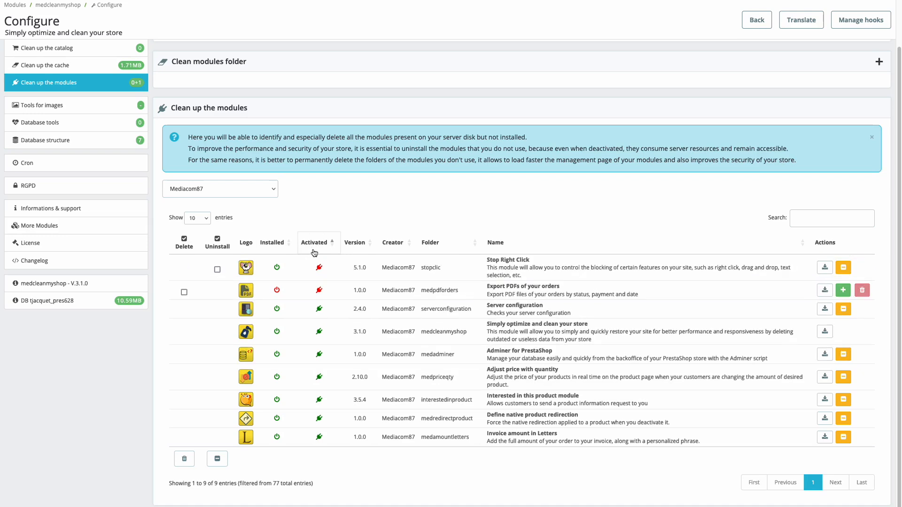
pyautogui.click(282, 243)
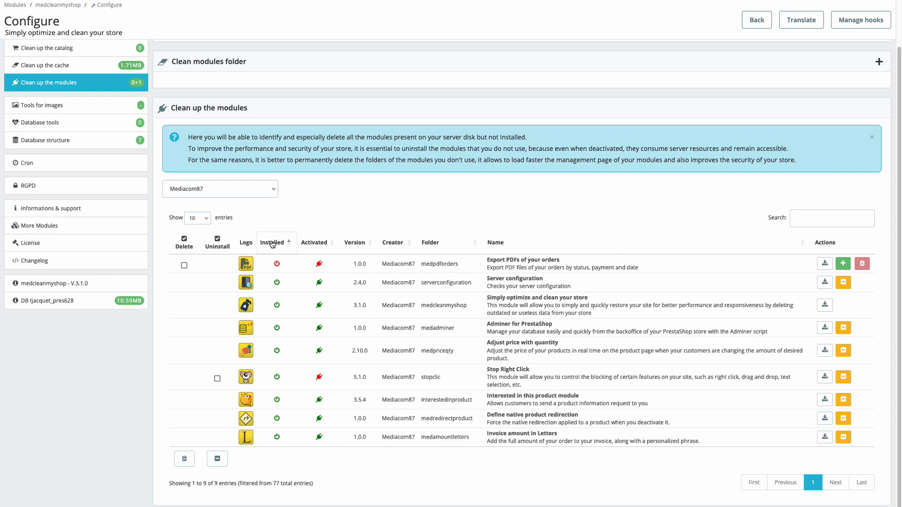
# - Filter the module list by the creator Colissimo, then switch the filter to PrestaShop
pyautogui.click(232, 189)
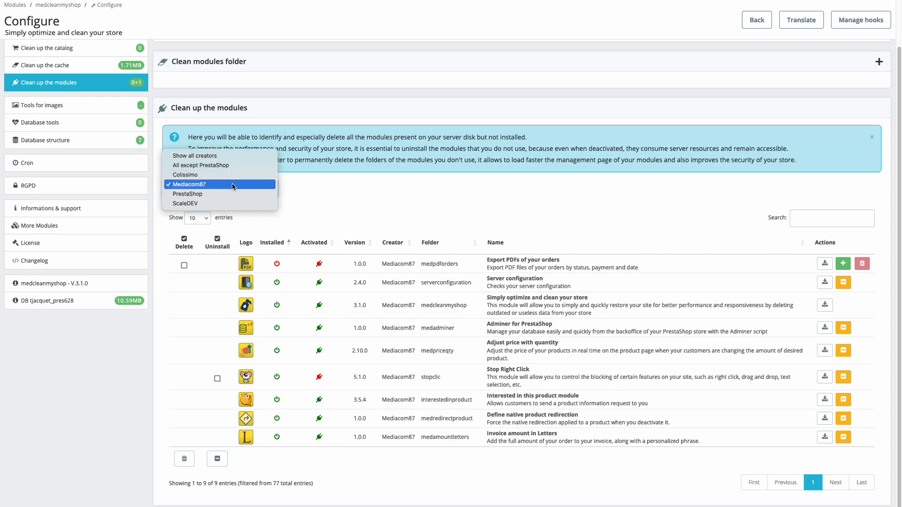
pyautogui.press('Escape')
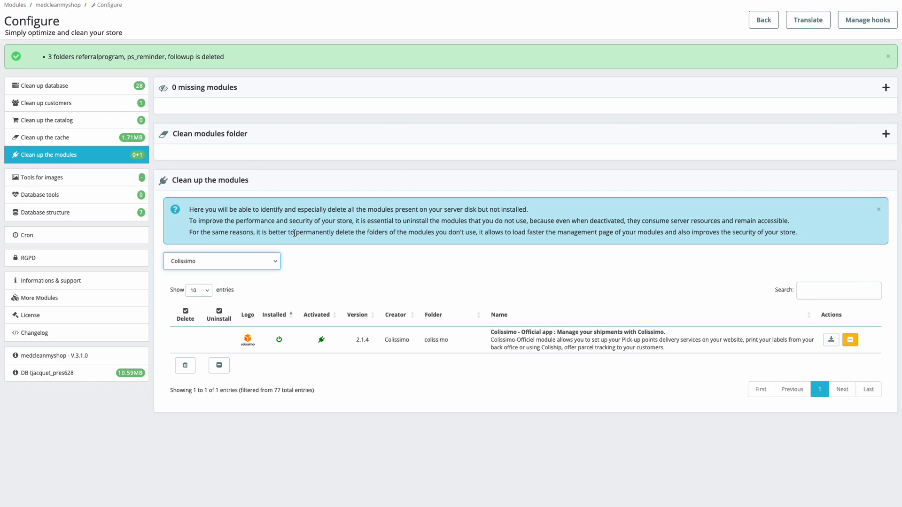
pyautogui.click(237, 261)
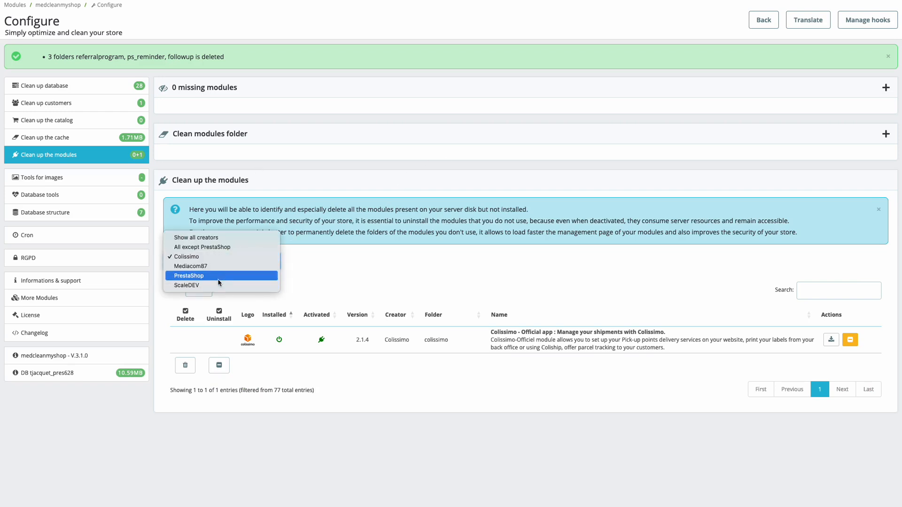
pyautogui.click(218, 276)
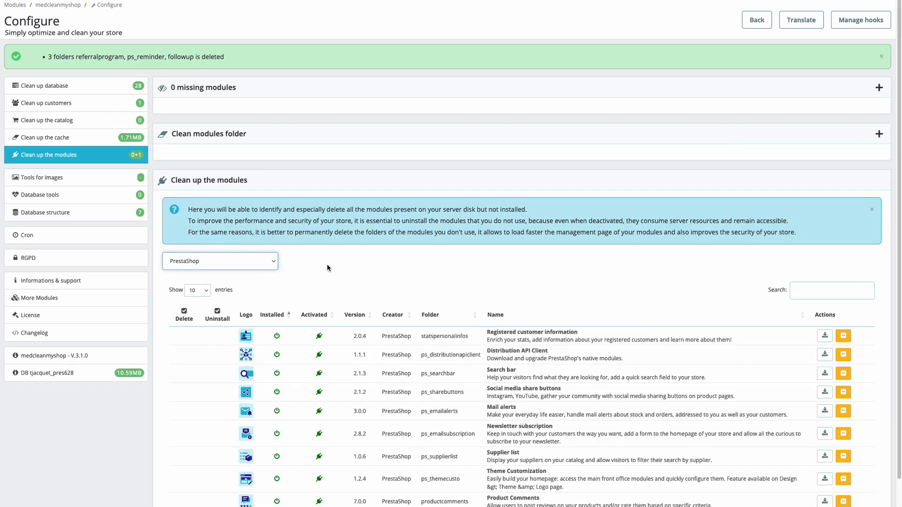
# - Show 50 entries per page and look through the list of PrestaShop modules
pyautogui.scroll(-3, 450, 266)
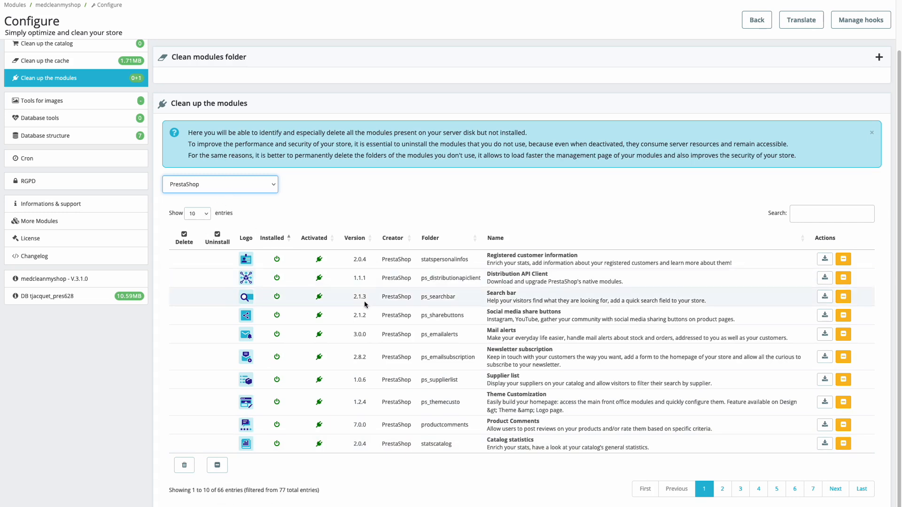
pyautogui.click(199, 214)
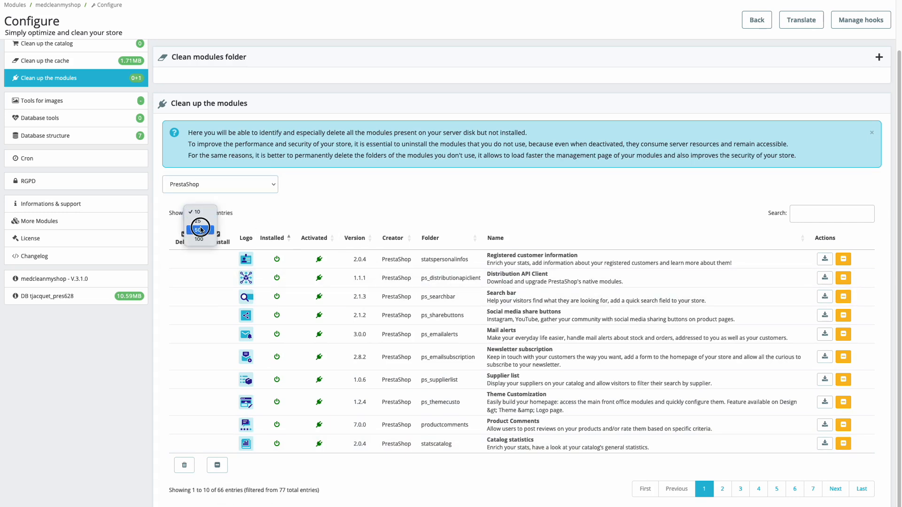
pyautogui.click(198, 229)
pyautogui.scroll(-15, 375, 216)
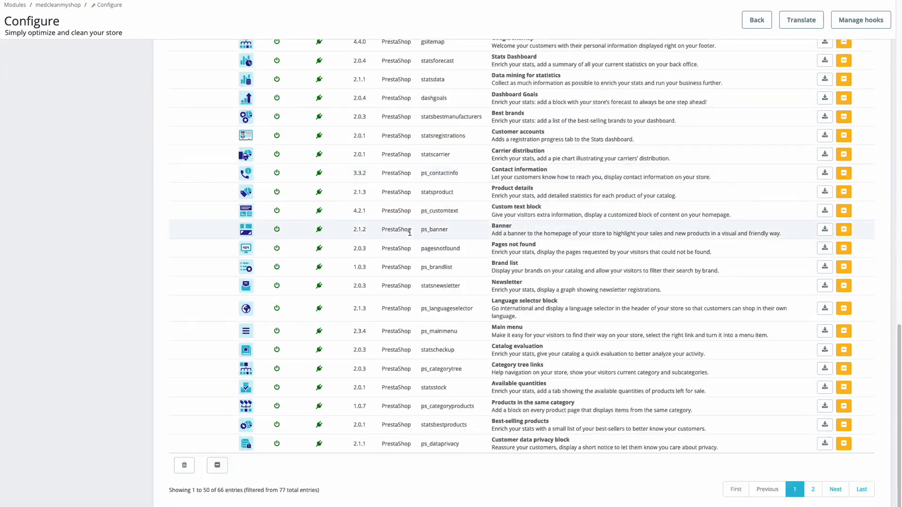
pyautogui.scroll(15, 410, 232)
pyautogui.click(200, 289)
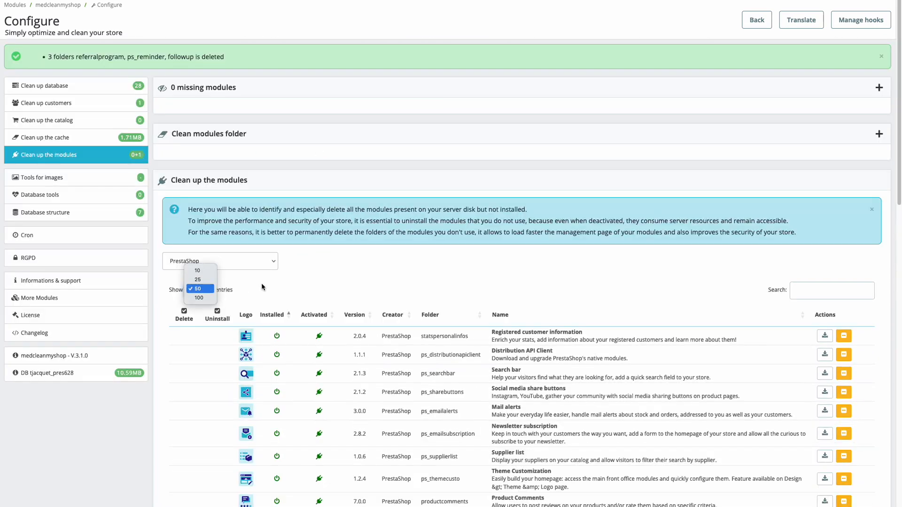
pyautogui.click(210, 289)
pyautogui.scroll(-4, 572, 258)
pyautogui.scroll(4, 571, 258)
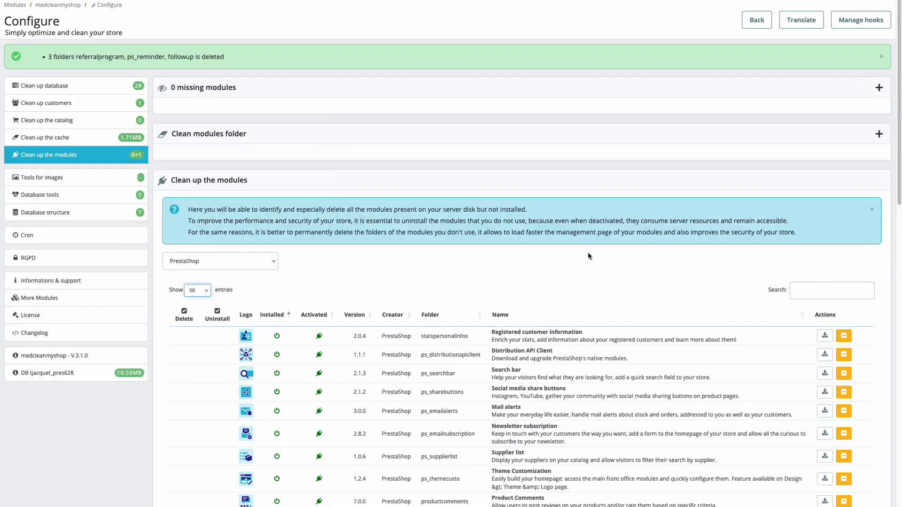
# - Search the PrestaShop modules for "faceb" and uninstall the Social media follow links module, confirming the removal
pyautogui.click(857, 288)
pyautogui.write('gami')
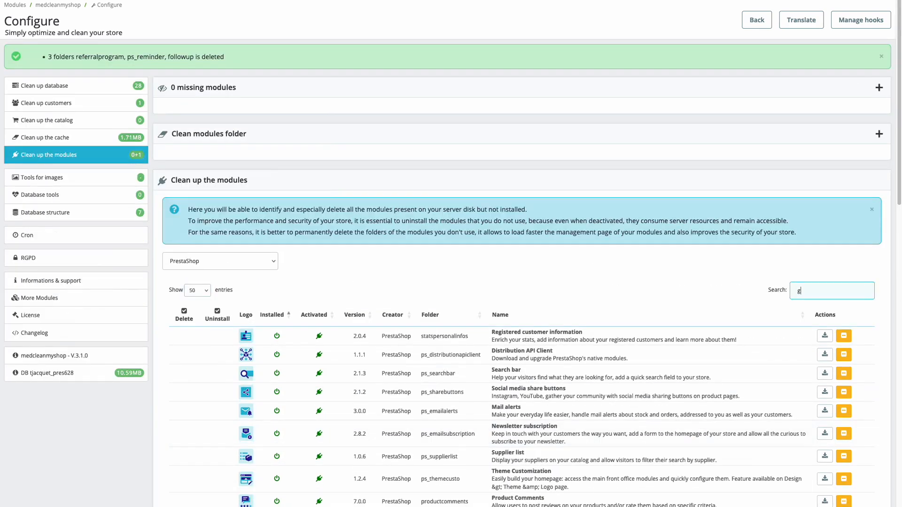
pyautogui.press('BackSpace')
pyautogui.press('BackSpace')
pyautogui.press('BackSpace')
pyautogui.press('BackSpace')
pyautogui.write('fac')
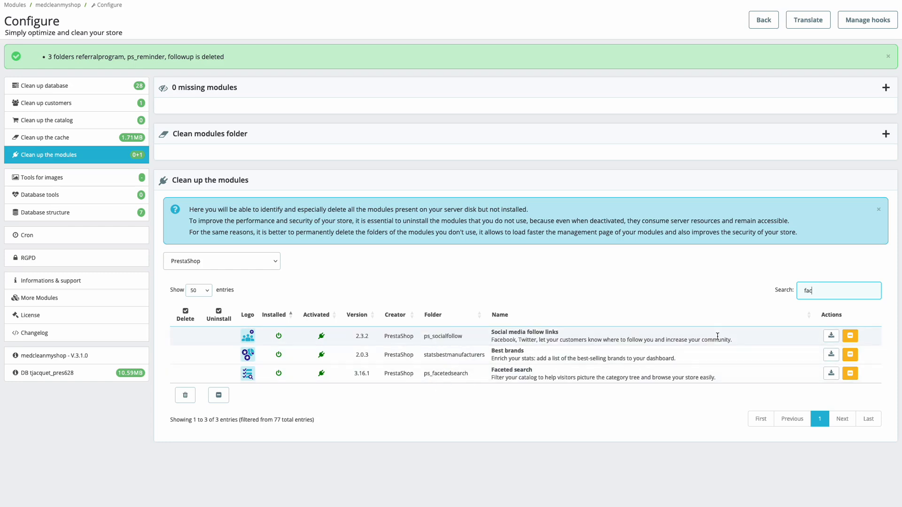
pyautogui.write('eb')
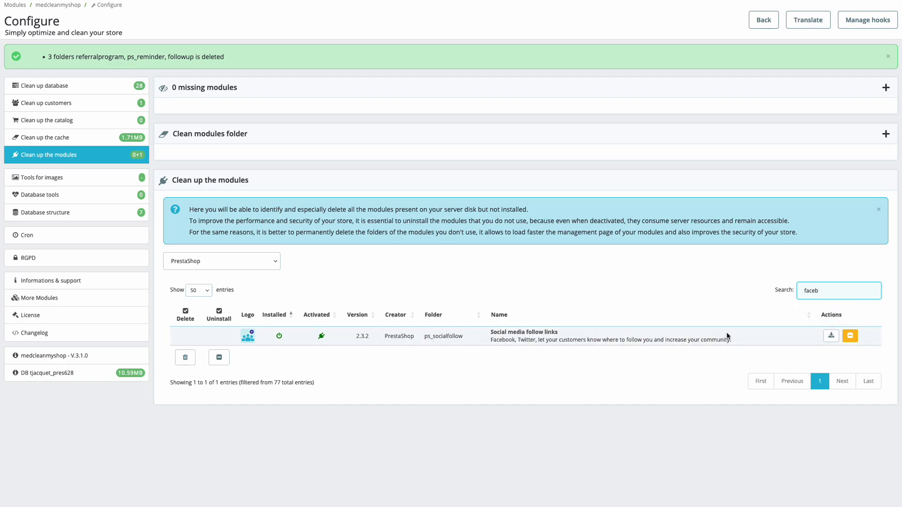
pyautogui.click(850, 336)
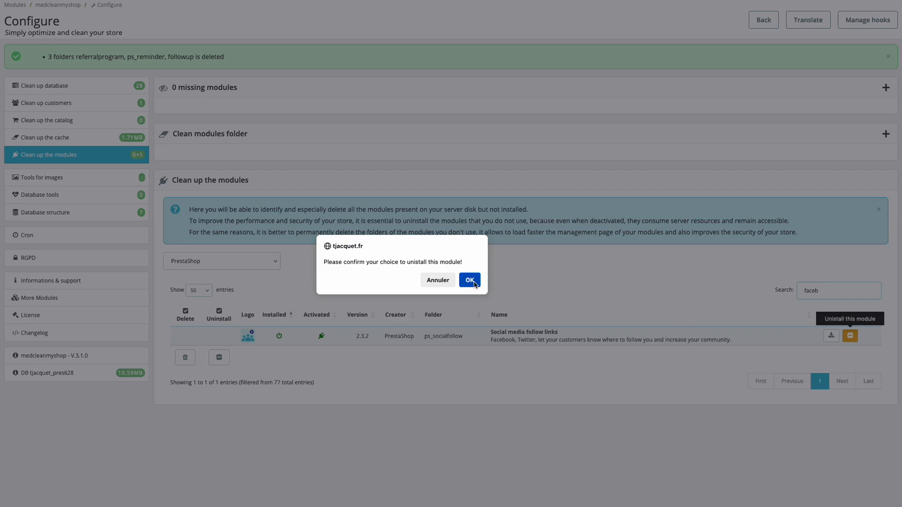
pyautogui.click(469, 280)
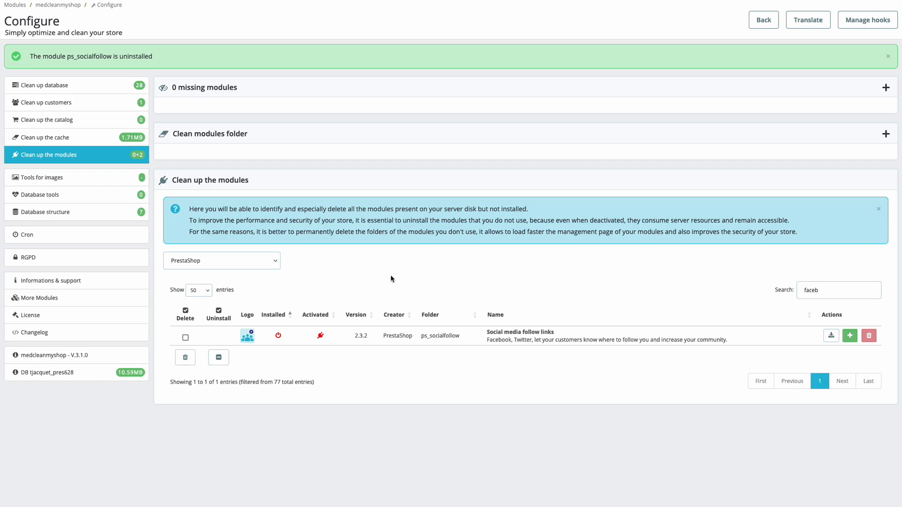
# - Try the creator filters All except PrestaShop, Mediacom87 and PrestaShop on the search, finishing with Show all creators
pyautogui.click(238, 260)
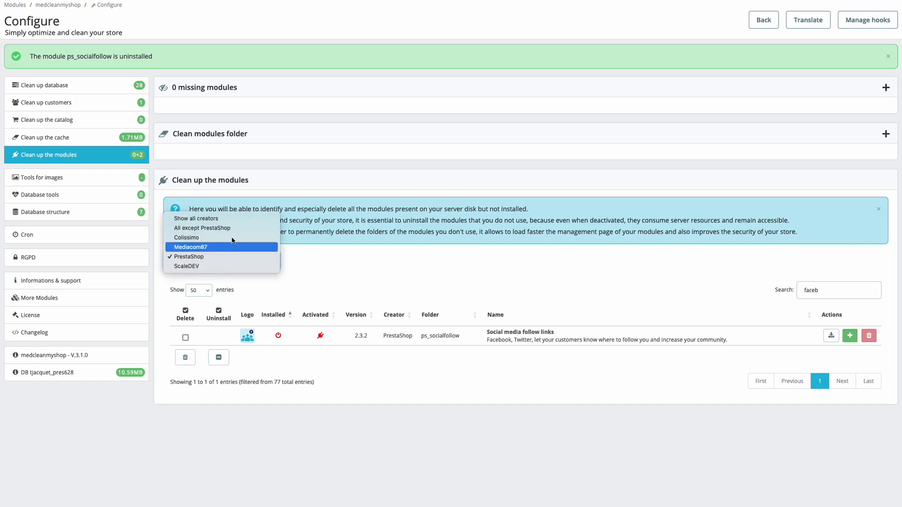
pyautogui.click(198, 218)
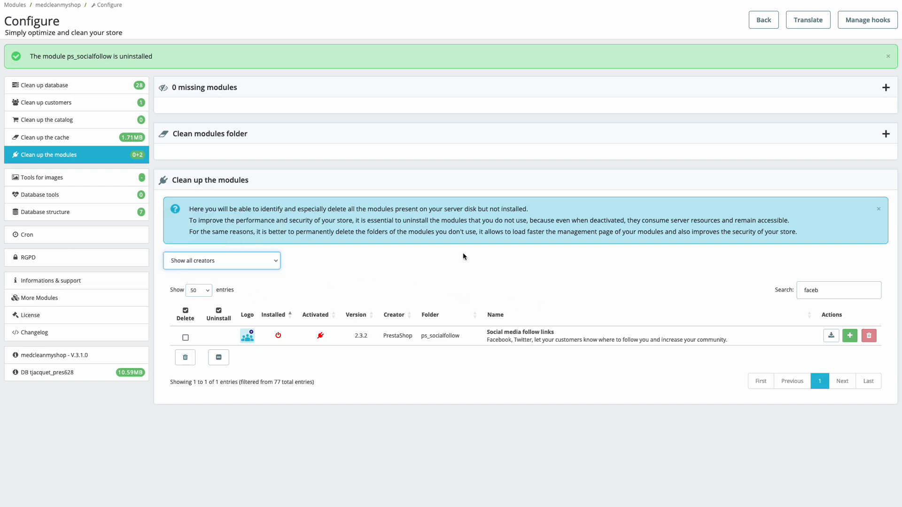
pyautogui.click(260, 260)
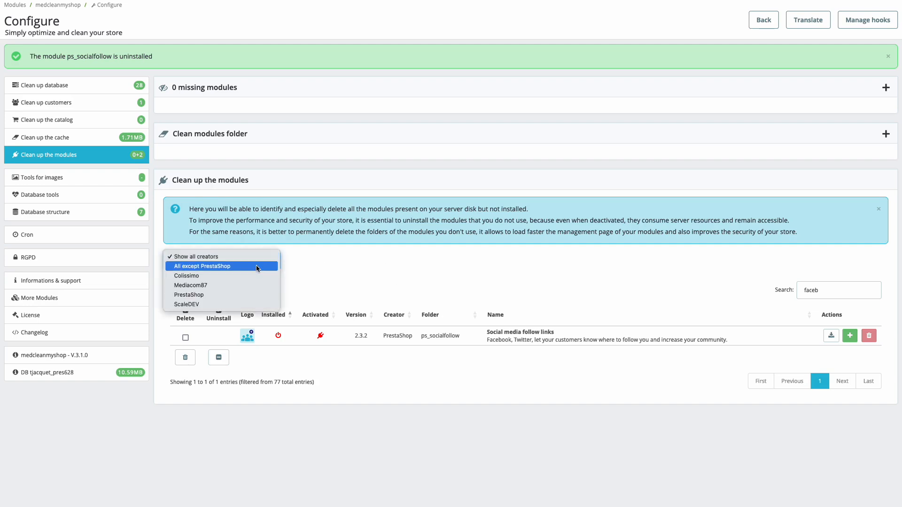
pyautogui.click(257, 267)
pyautogui.click(256, 261)
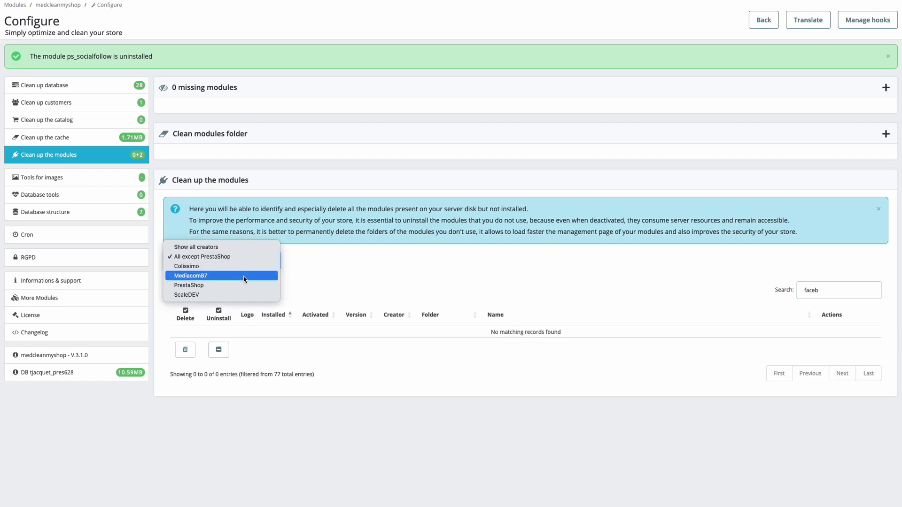
pyautogui.click(244, 279)
pyautogui.click(229, 261)
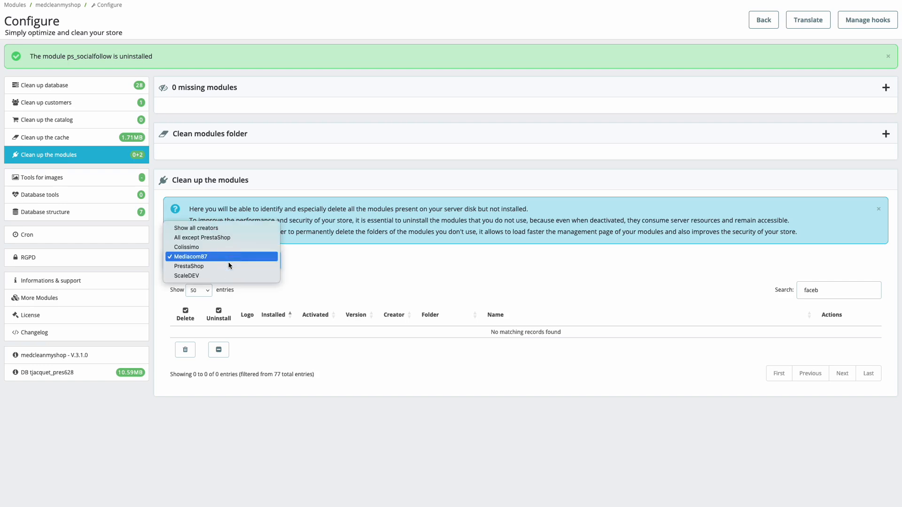
pyautogui.click(226, 265)
pyautogui.click(239, 262)
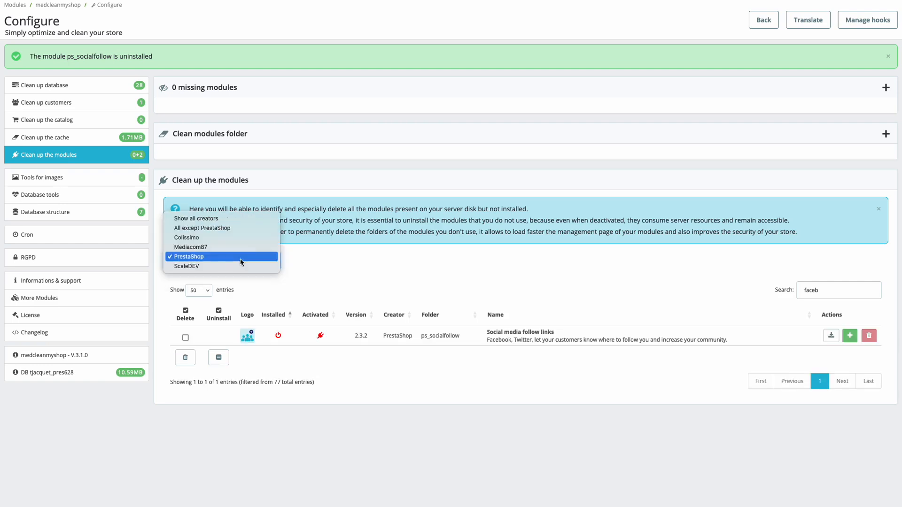
pyautogui.click(240, 219)
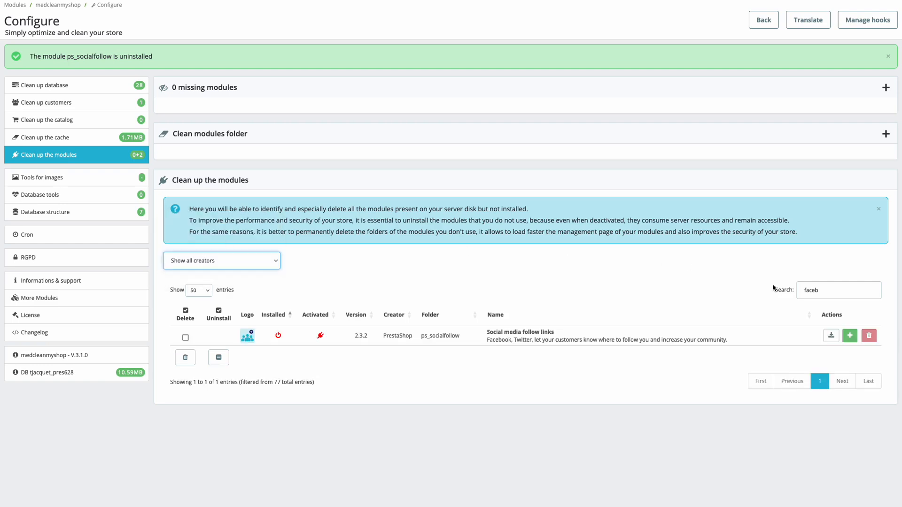
# - Clear the search term "faceb" so the module list is no longer narrowed by text
pyautogui.click(812, 290)
pyautogui.doubleClick(812, 290)
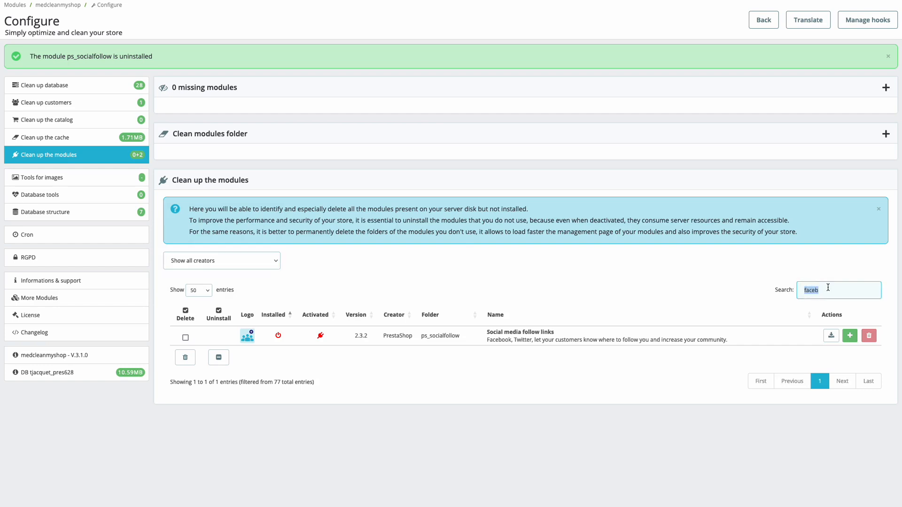
pyautogui.press('BackSpace')
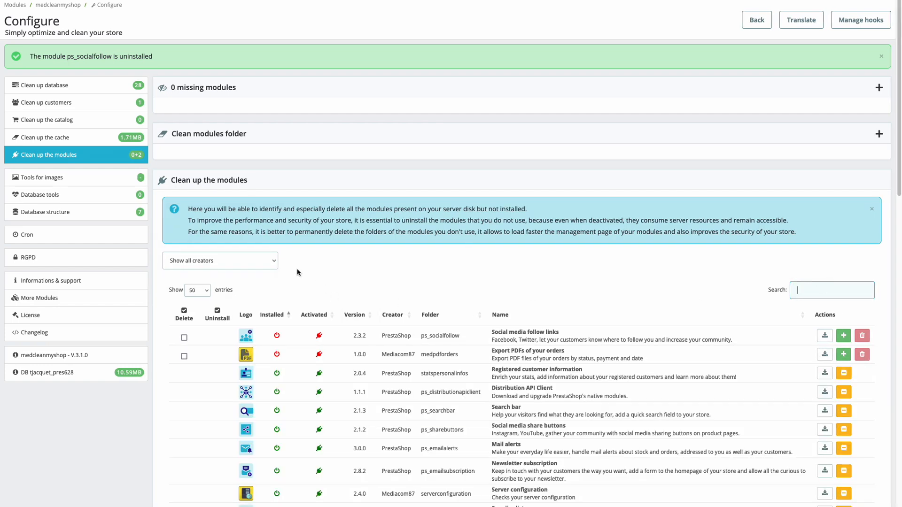
# - Filter the module list by creator Mediacom87 and set it back to Show all creators
pyautogui.click(266, 262)
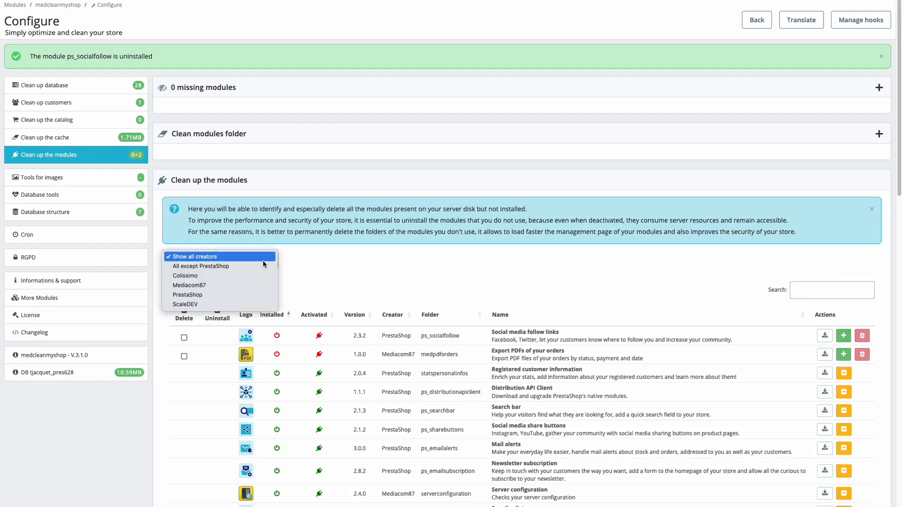
pyautogui.click(235, 284)
pyautogui.click(239, 263)
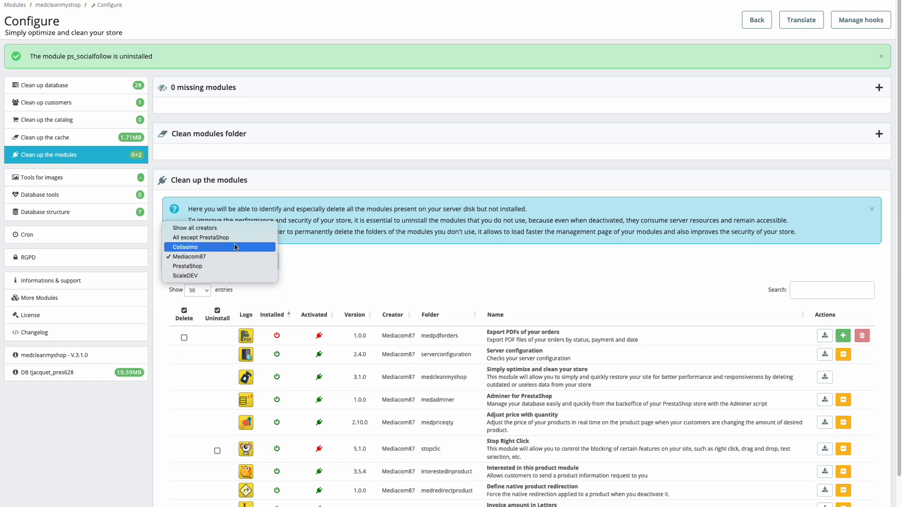
pyautogui.click(236, 228)
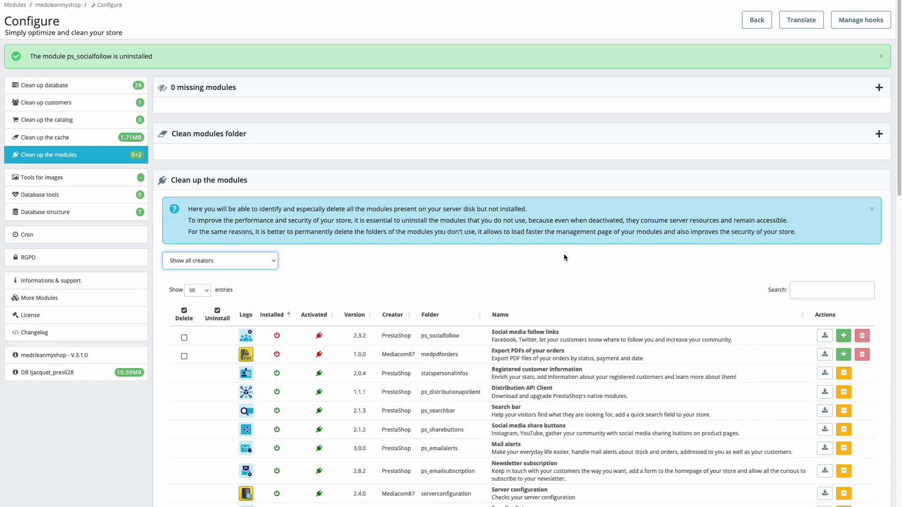
# - Reinstall the Social media follow links module, confirming the installation, and search the module list for "faceb"
pyautogui.scroll(-1, 648, 254)
pyautogui.click(848, 338)
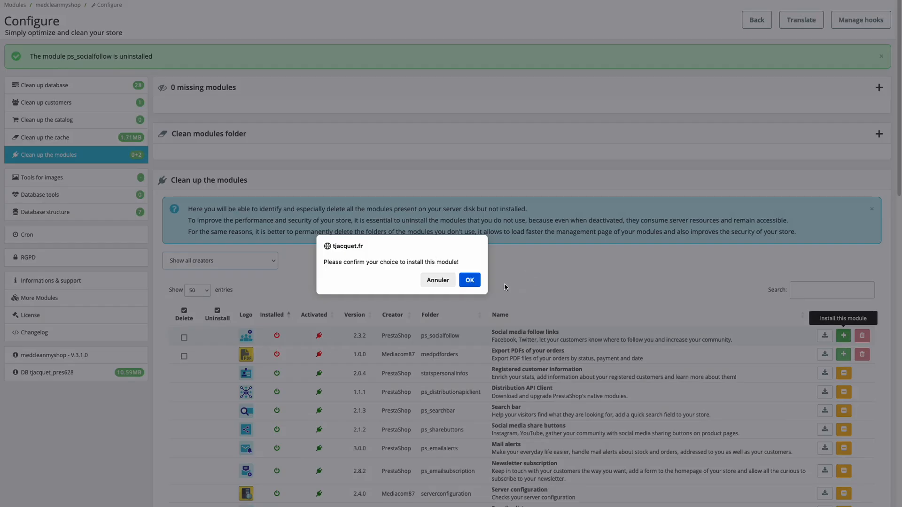
pyautogui.click(470, 280)
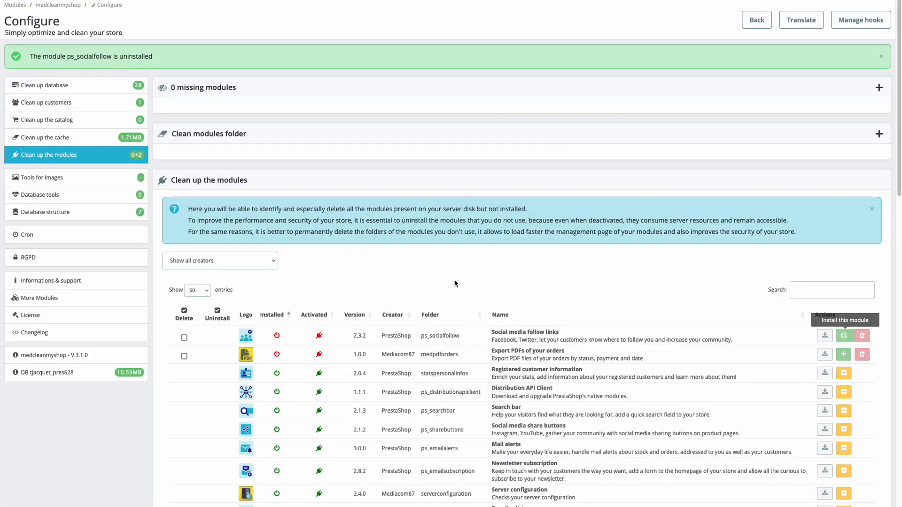
pyautogui.click(810, 289)
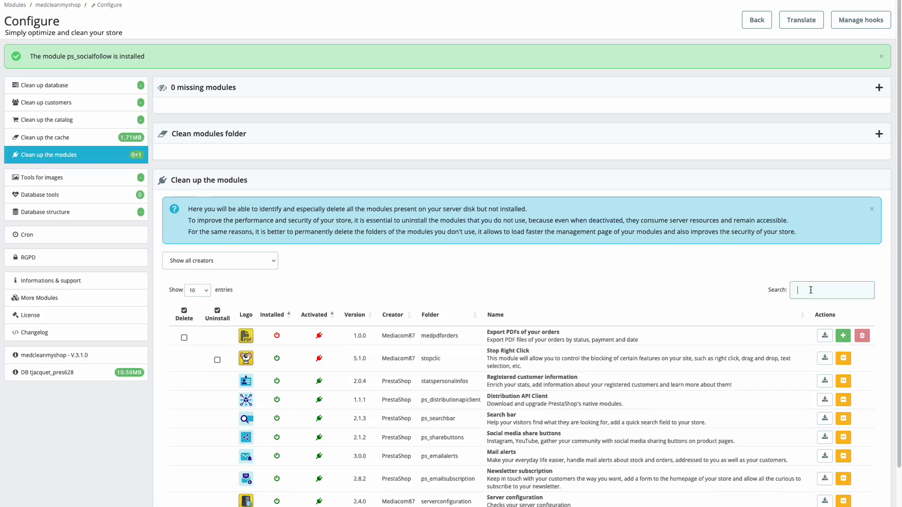
pyautogui.write('faceb')
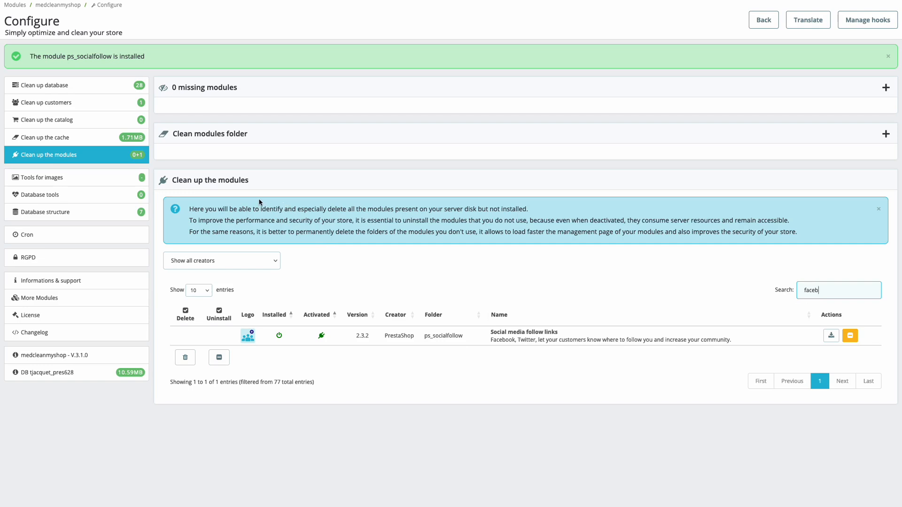
# - Scan the product images with the image tools, view the list of unused image files that can be deleted, and return
pyautogui.click(80, 183)
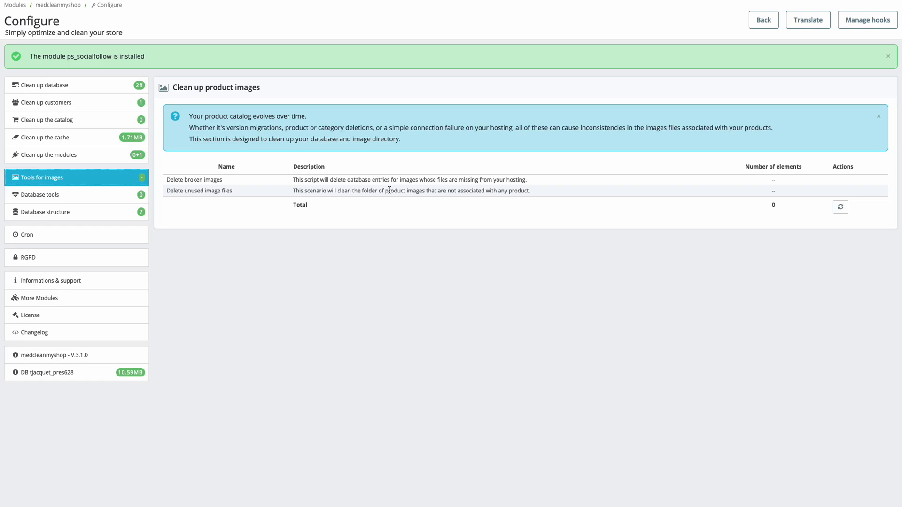
pyautogui.click(840, 211)
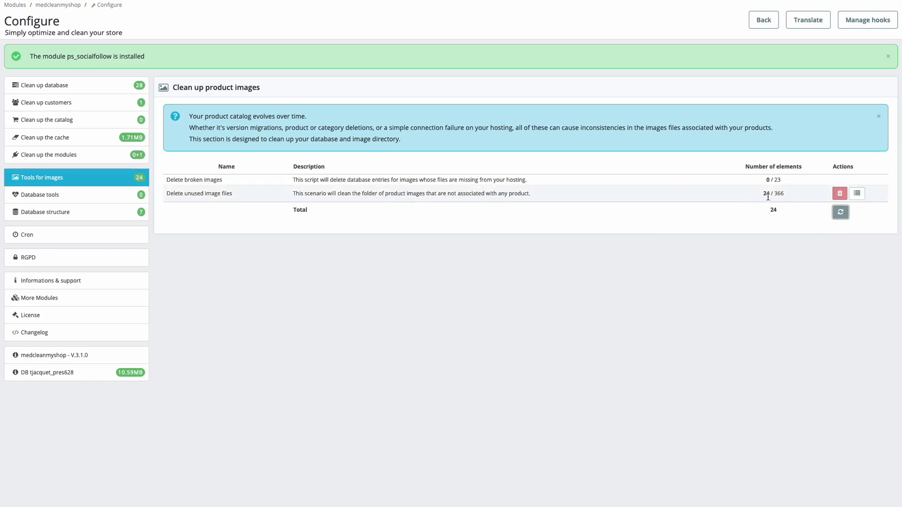
pyautogui.doubleClick(766, 193)
pyautogui.doubleClick(778, 193)
pyautogui.click(858, 194)
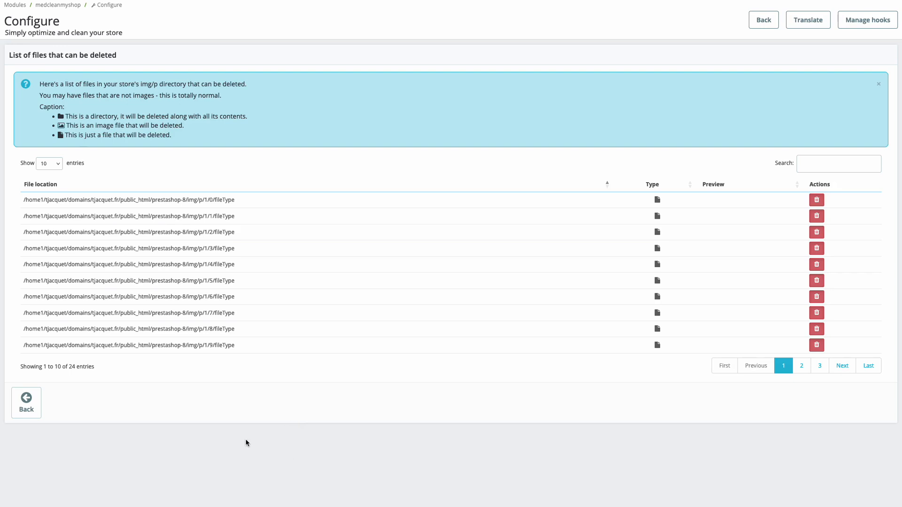
pyautogui.click(21, 412)
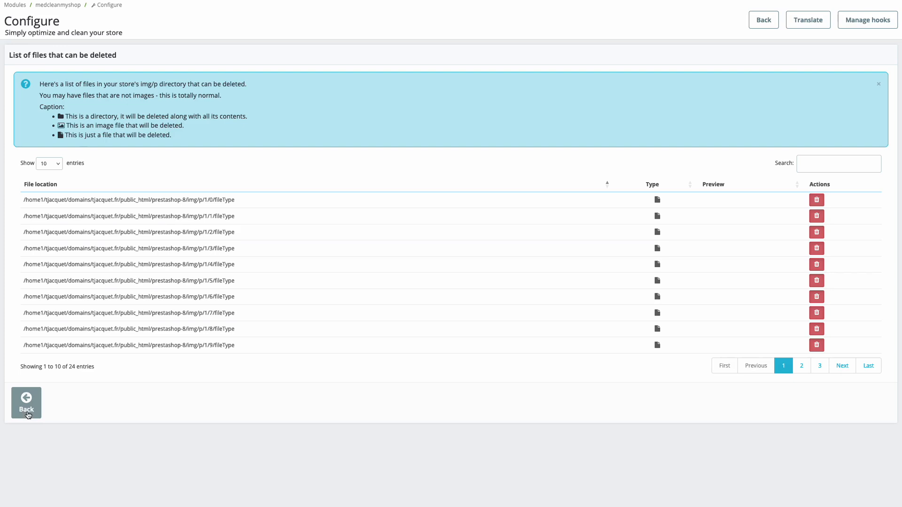
pyautogui.click(28, 413)
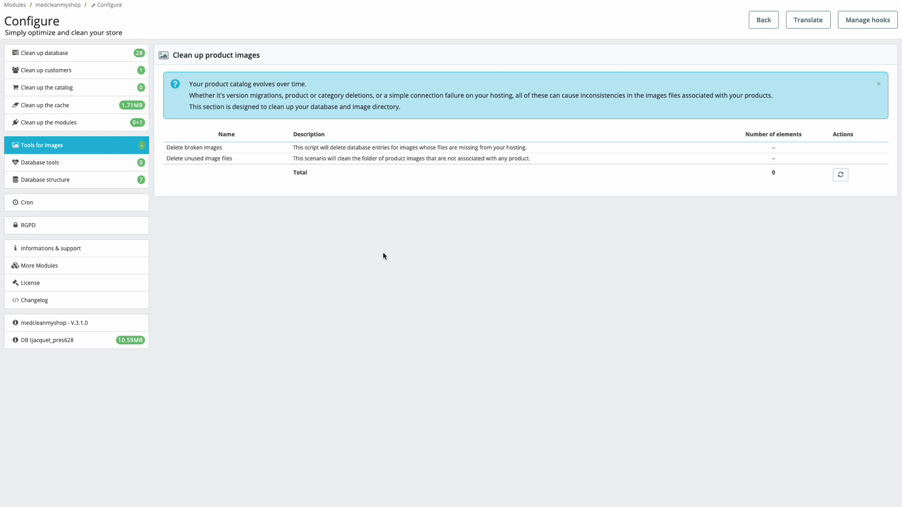
# - Examine the database tools, reading the table prefix change, its error 500 warning, the table engine section and the backup reminder
pyautogui.click(67, 170)
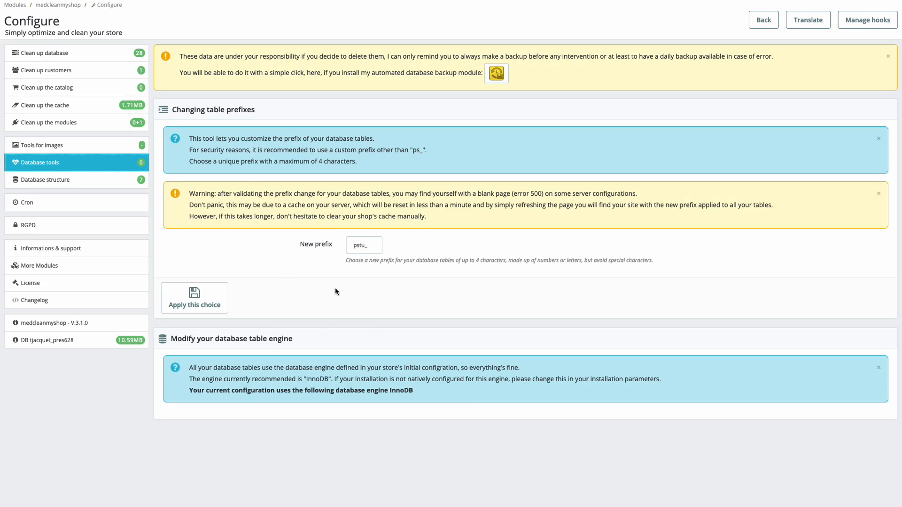
pyautogui.doubleClick(359, 245)
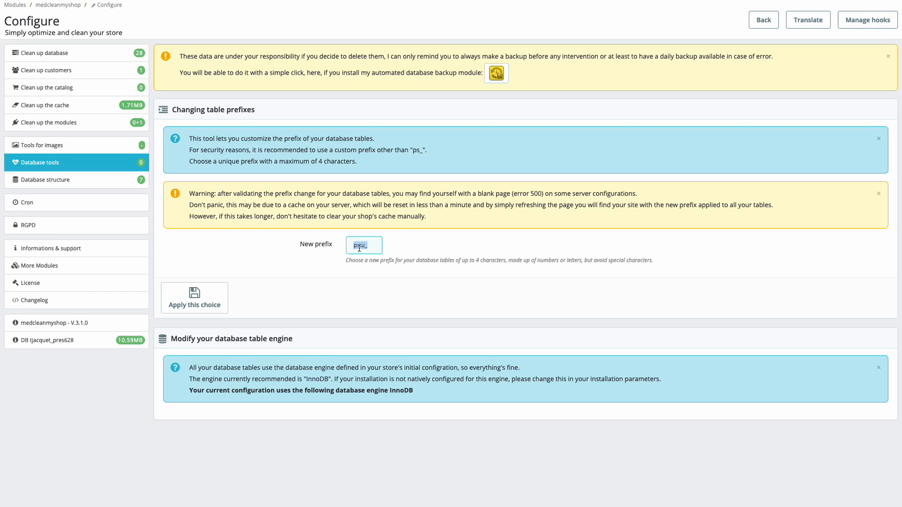
pyautogui.click(356, 285)
pyautogui.tripleClick(335, 194)
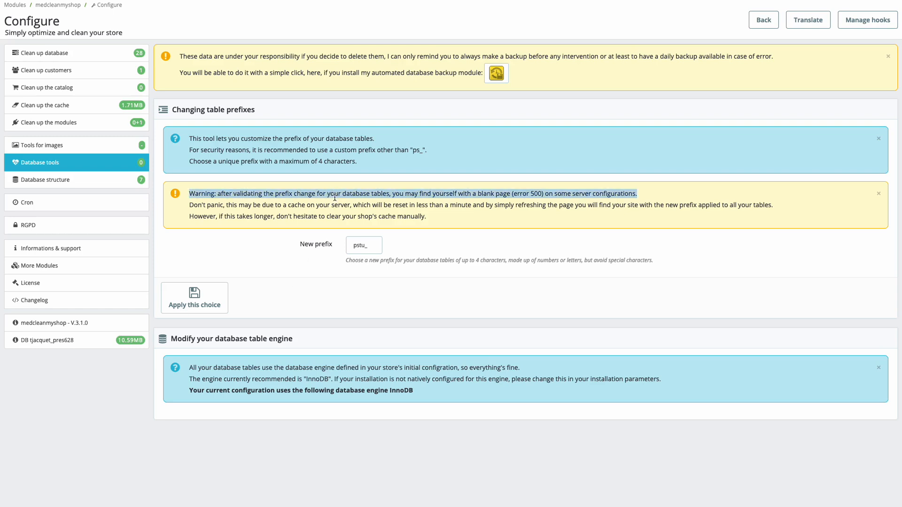
pyautogui.click(291, 234)
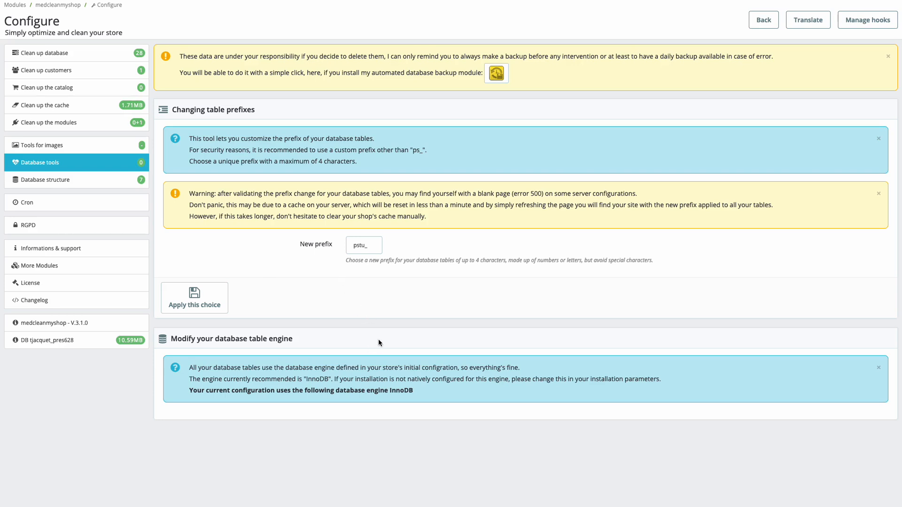
pyautogui.tripleClick(196, 338)
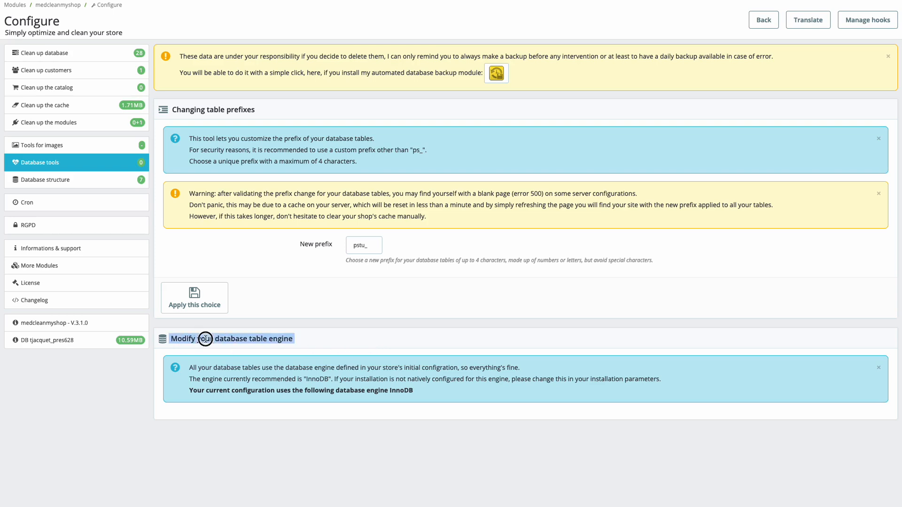
pyautogui.click(336, 337)
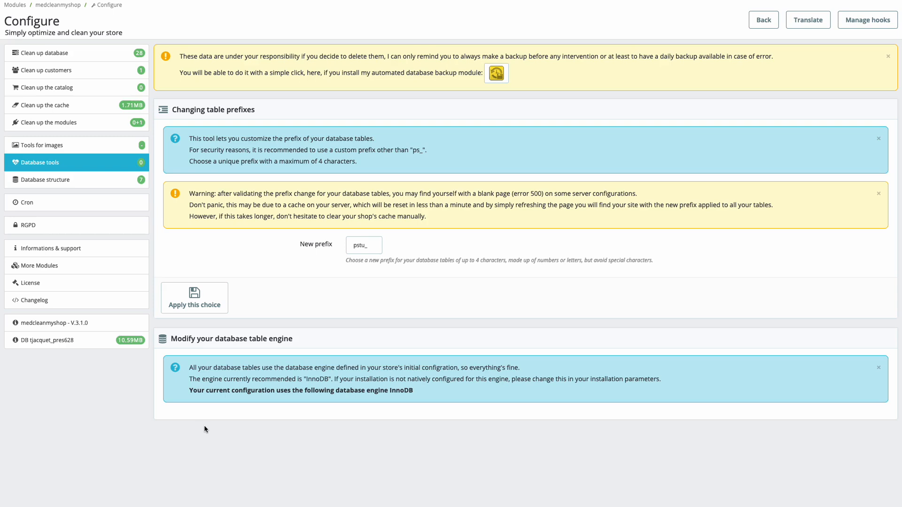
pyautogui.tripleClick(355, 60)
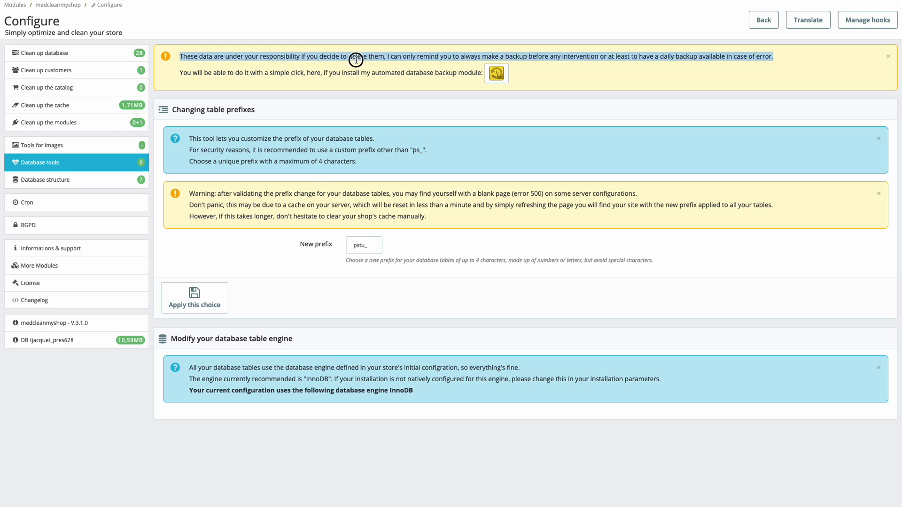
pyautogui.click(384, 69)
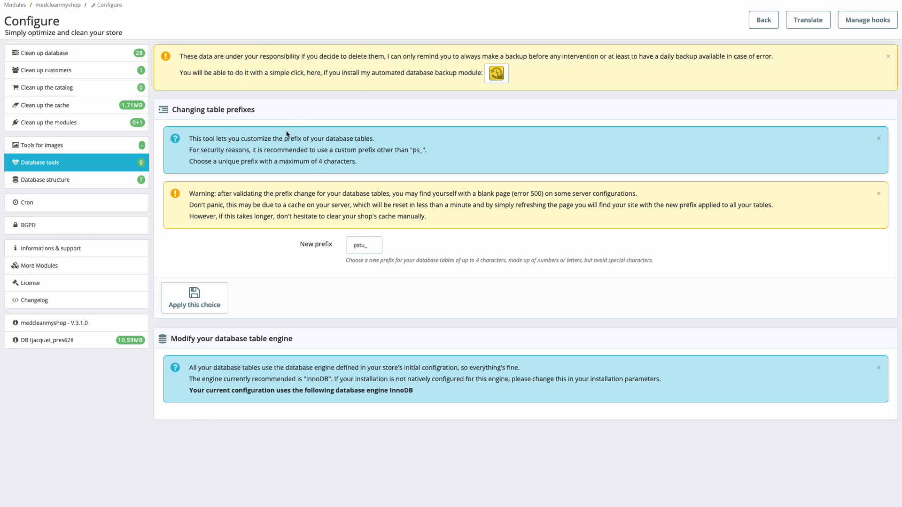
# - Review the data consistency scenarios of the database structure and look through the SuperCron and individual cron task settings
pyautogui.click(104, 180)
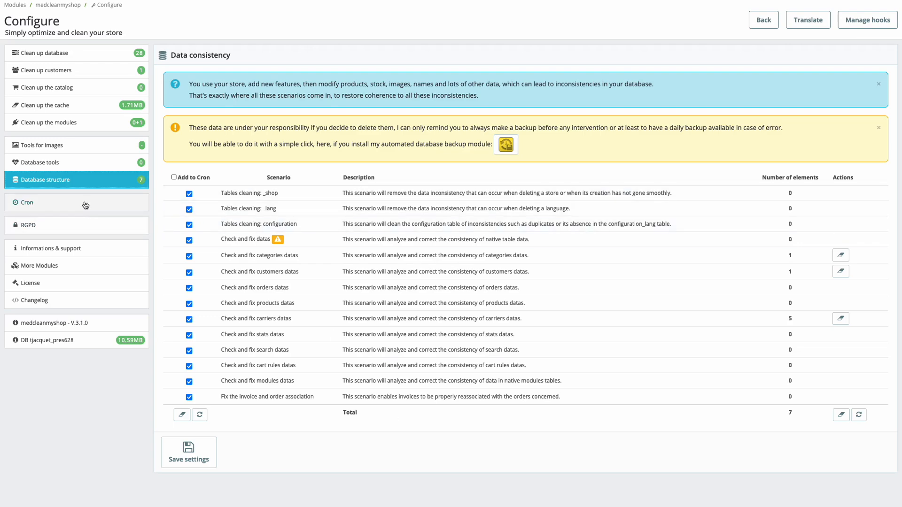
pyautogui.click(65, 206)
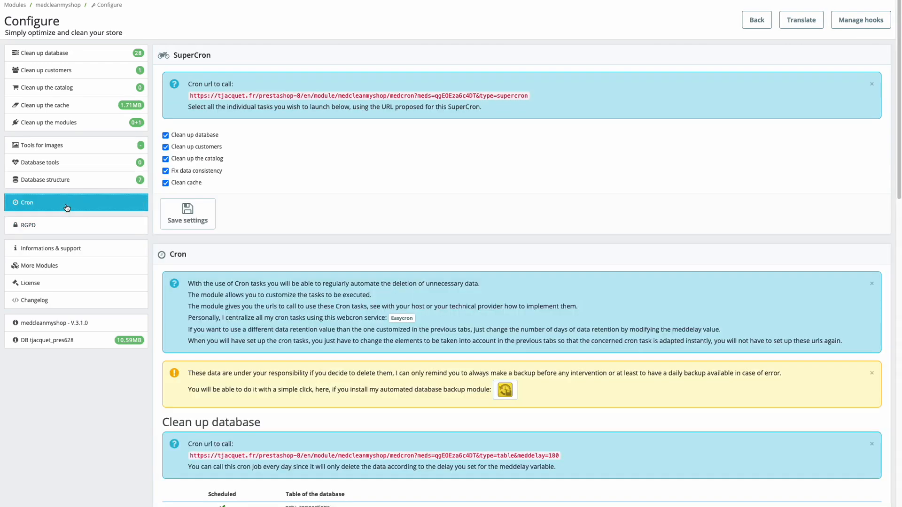
pyautogui.scroll(-20, 329, 215)
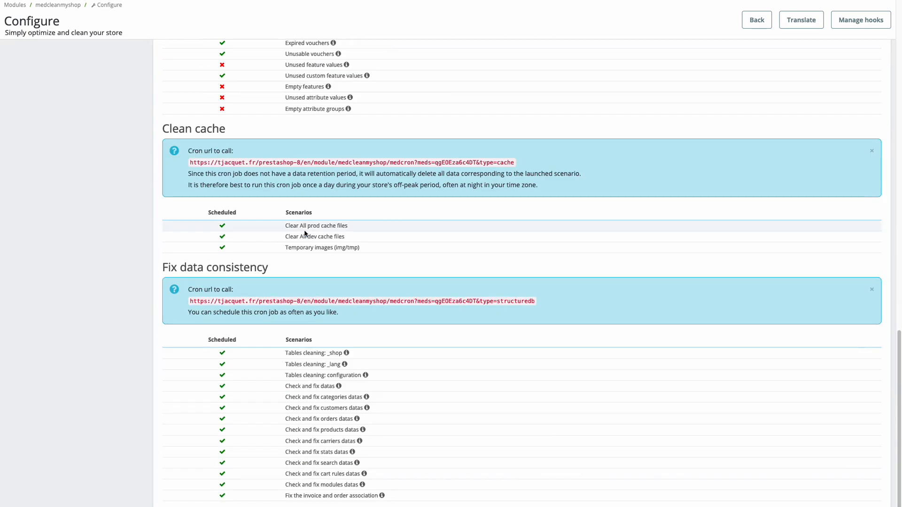
pyautogui.scroll(20, 332, 270)
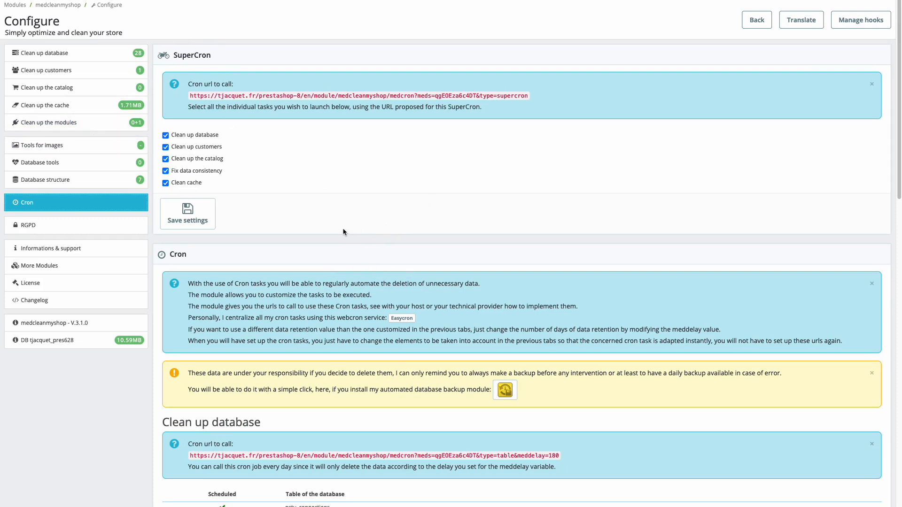
# - Check the Clean up database records, run that cleanup by opening its cron URL in a new browser tab, and return to the module configuration
pyautogui.click(108, 60)
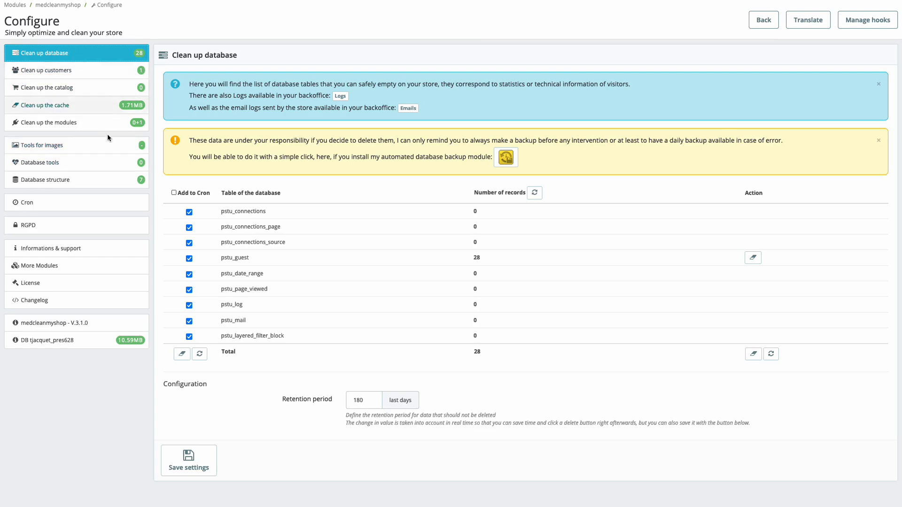
pyautogui.click(101, 202)
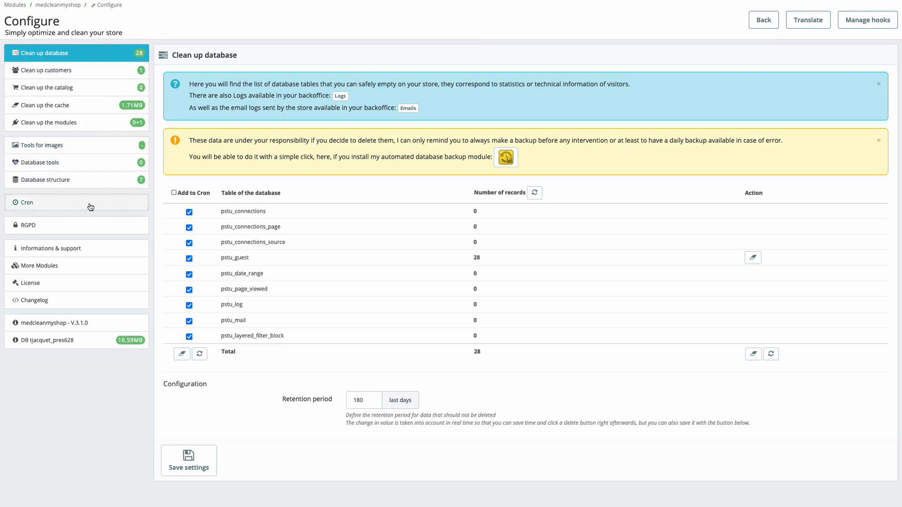
pyautogui.scroll(-3, 315, 339)
pyautogui.tripleClick(319, 320)
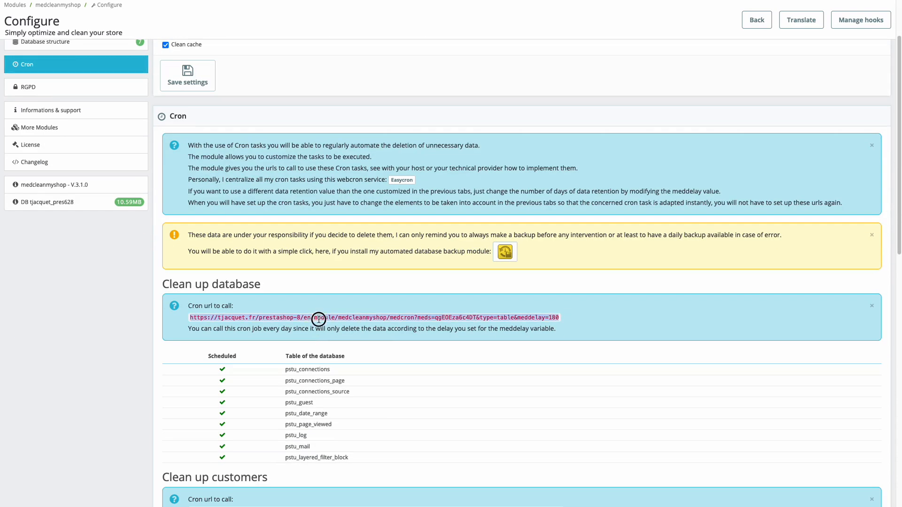
pyautogui.press('super+t')
pyautogui.click(352, 345)
pyautogui.hotkey('ctrl', 'Tab')
pyautogui.hotkey('ctrl', 'Tab')
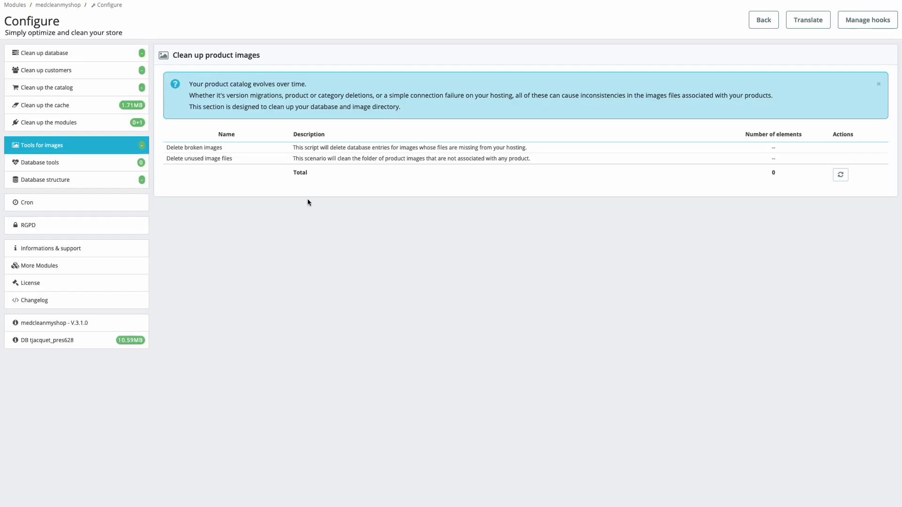
# - Check the Clean up database record counts and the last run date of its cron job
pyautogui.click(115, 64)
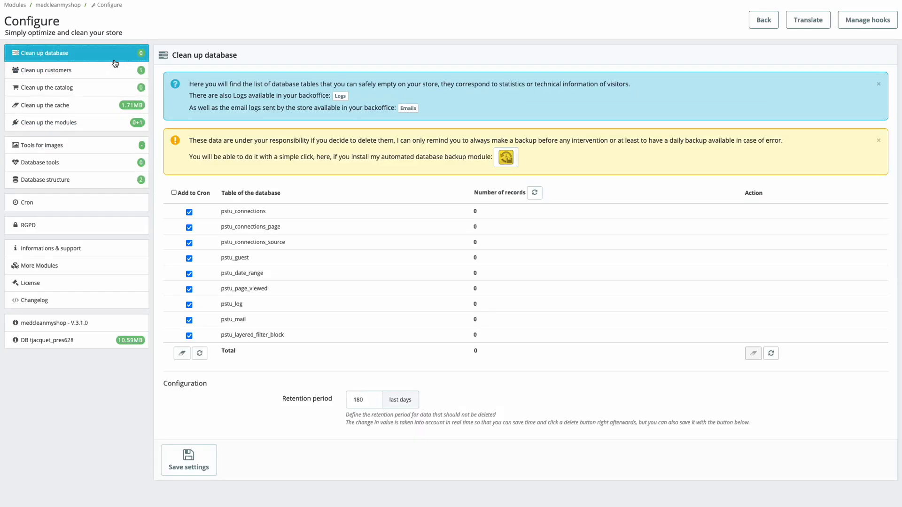
pyautogui.click(80, 204)
pyautogui.scroll(-5, 234, 245)
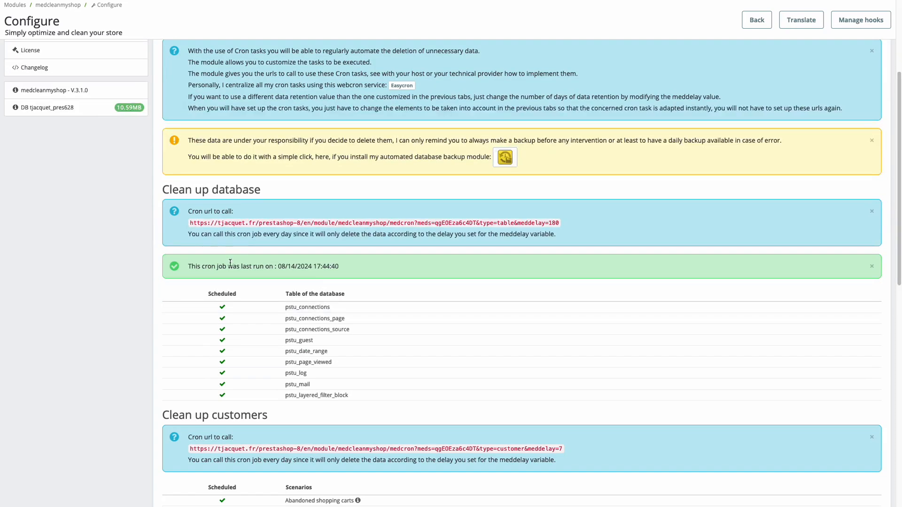
pyautogui.tripleClick(230, 263)
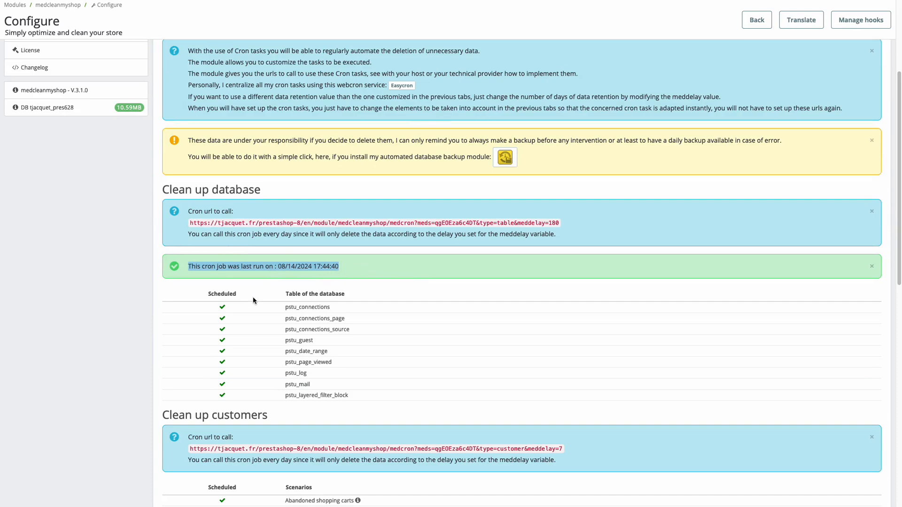
# - Look through the cron URLs for customers, catalog, cache and data consistency, and open the RGPD customer data anonymization section
pyautogui.scroll(5, 253, 297)
pyautogui.scroll(-6, 253, 275)
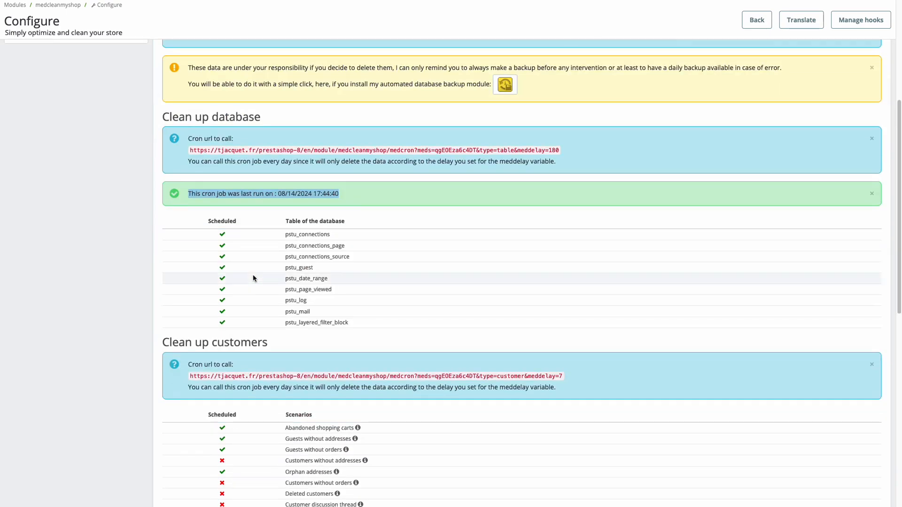
pyautogui.scroll(-10, 265, 305)
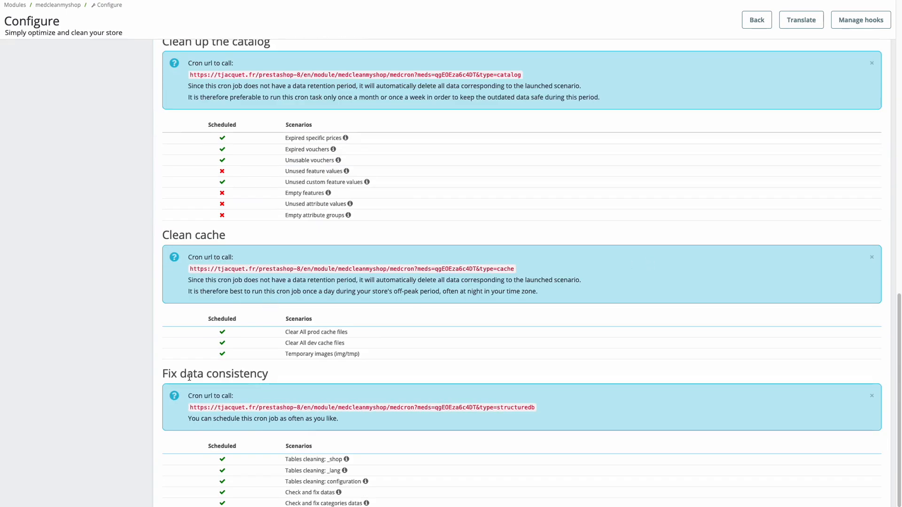
pyautogui.scroll(-2, 372, 362)
pyautogui.scroll(20, 327, 372)
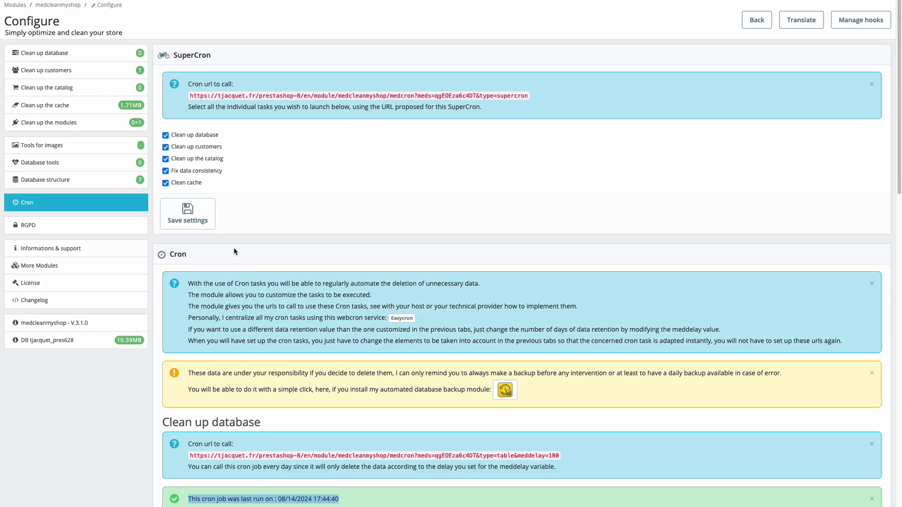
pyautogui.click(63, 226)
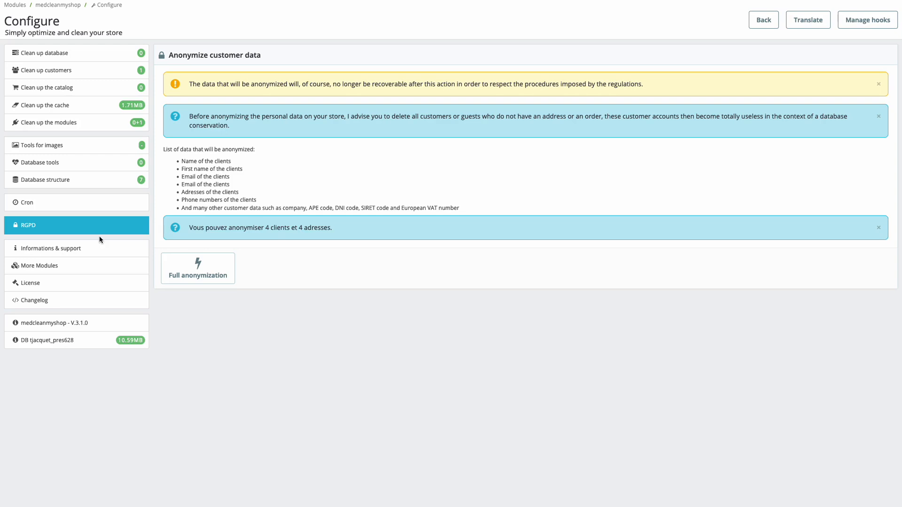
# - Review the module, PrestaShop and PHP version details to provide for a support request
pyautogui.click(85, 248)
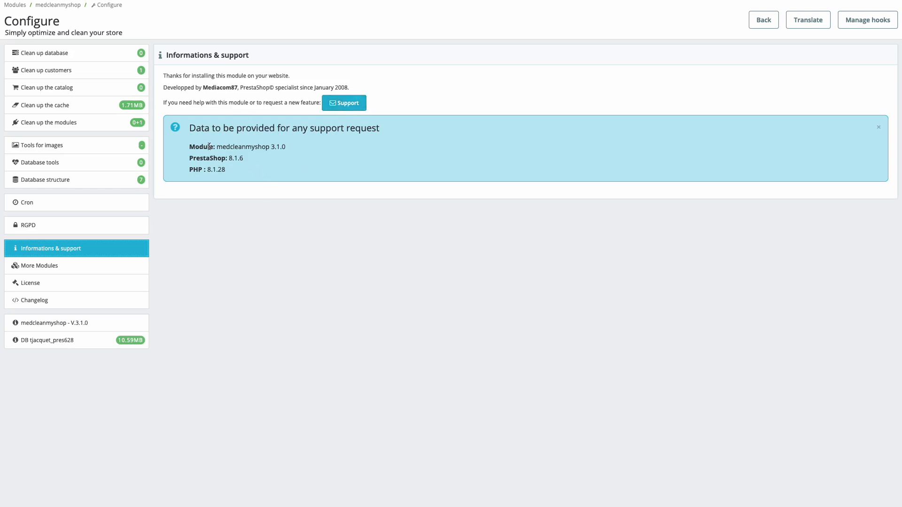
pyautogui.moveTo(189, 143); pyautogui.dragTo(231, 192)
pyautogui.click(251, 216)
# - Browse the full list of the developer's other modules and return to its beginning
pyautogui.click(74, 268)
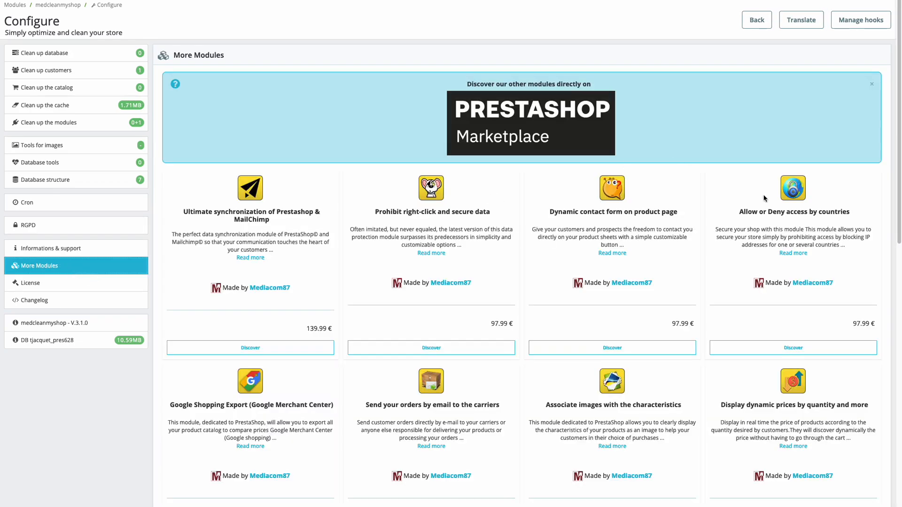
pyautogui.scroll(-1, 609, 244)
pyautogui.scroll(-10, 592, 248)
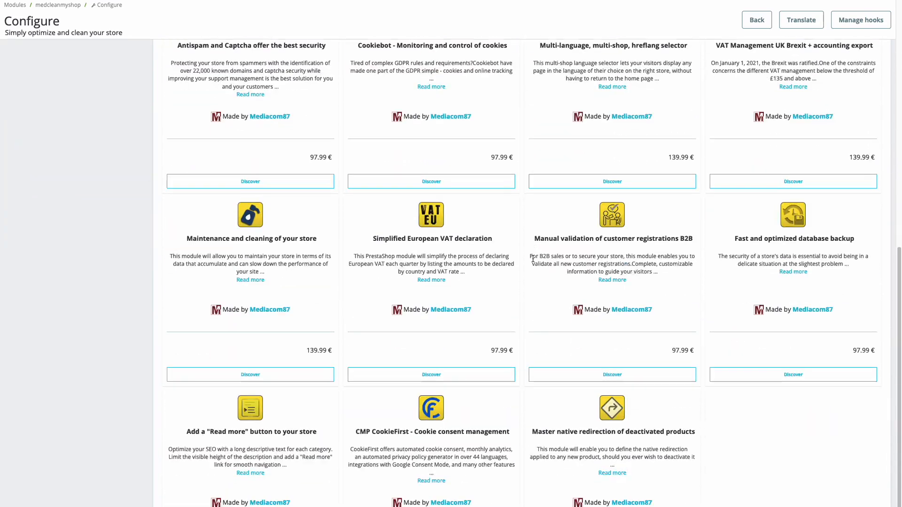
pyautogui.scroll(-2, 526, 274)
pyautogui.scroll(15, 523, 272)
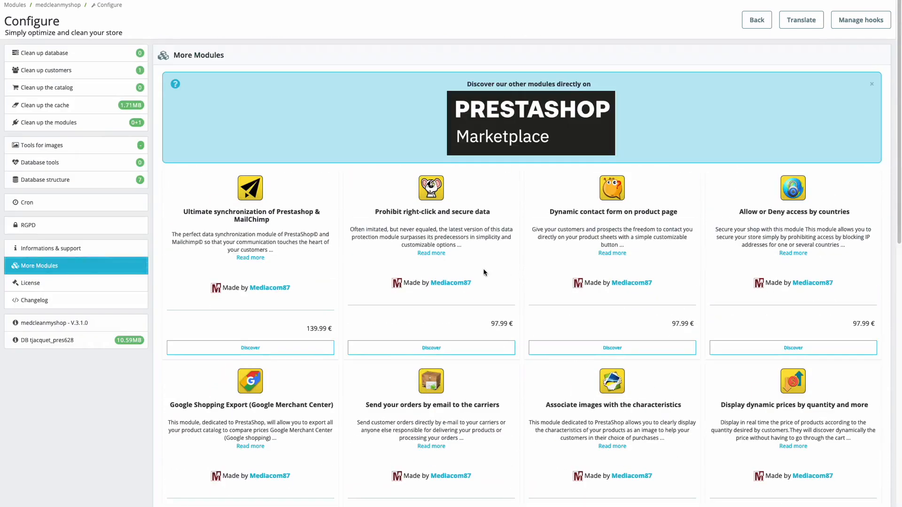
# - Look through the module's license terms and changelog, and check its version and database entries
pyautogui.click(52, 289)
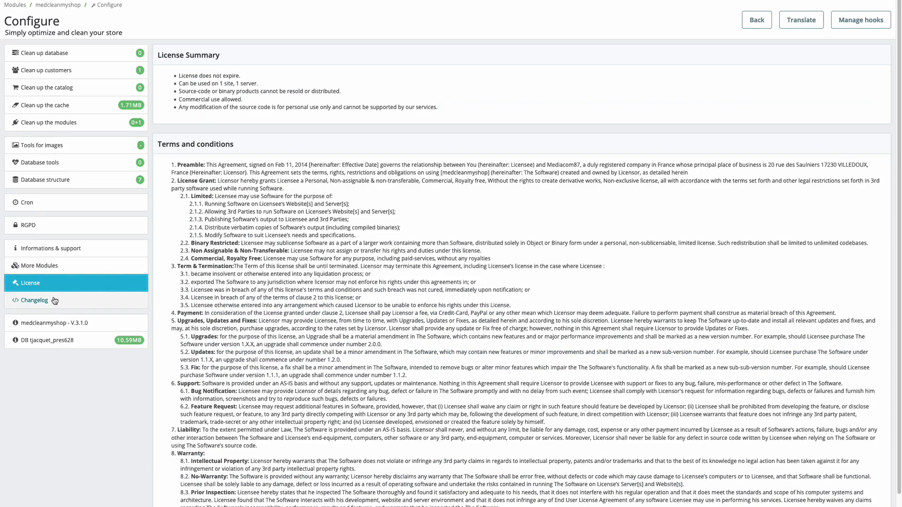
pyautogui.click(55, 301)
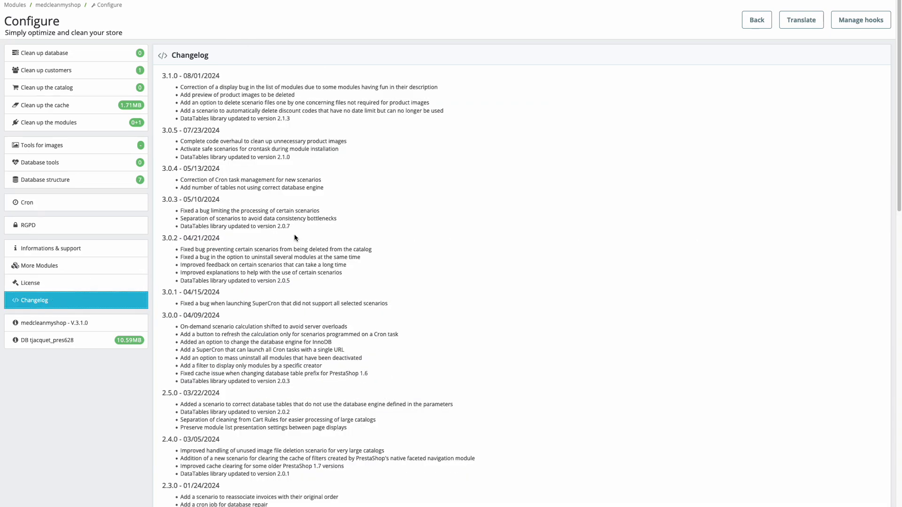
pyautogui.scroll(-15, 294, 238)
pyautogui.scroll(15, 291, 238)
pyautogui.click(49, 323)
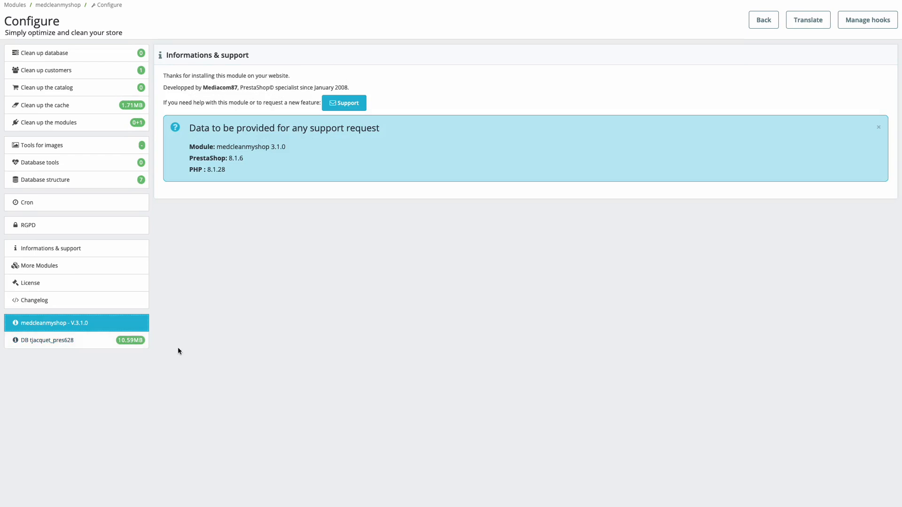
pyautogui.click(140, 344)
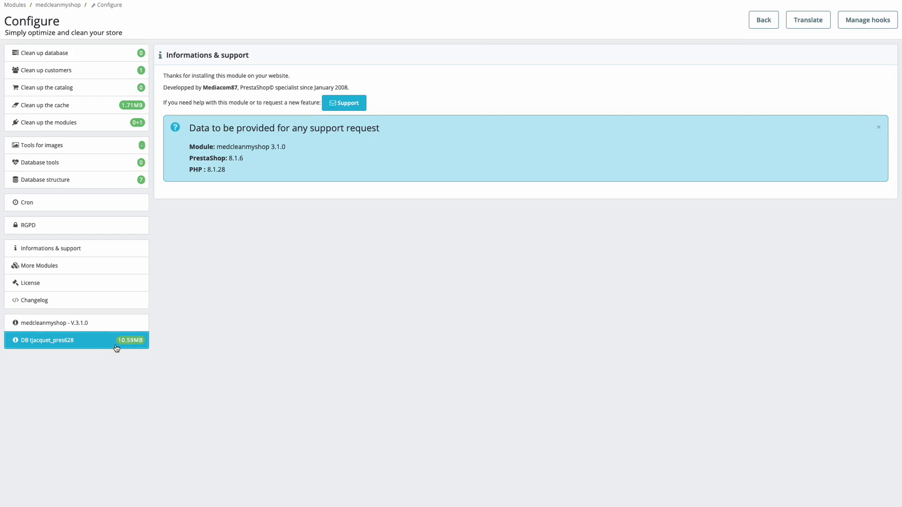
# - Calculate the product image cleanup scenarios, delete the unused image files, and refresh the element counts
pyautogui.click(75, 146)
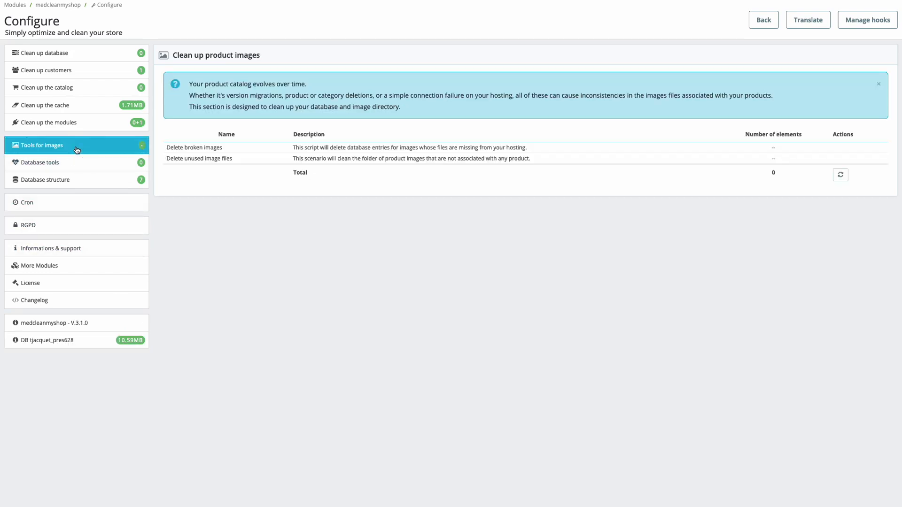
pyautogui.click(840, 177)
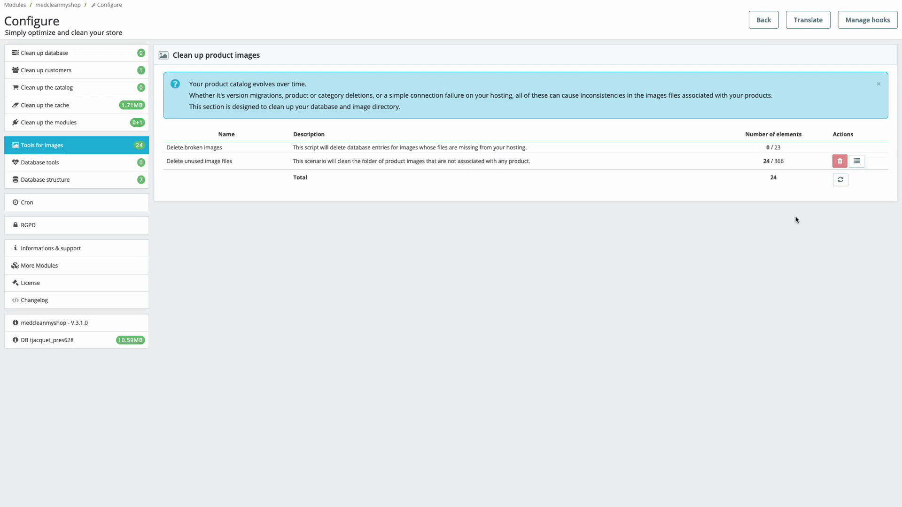
pyautogui.click(839, 162)
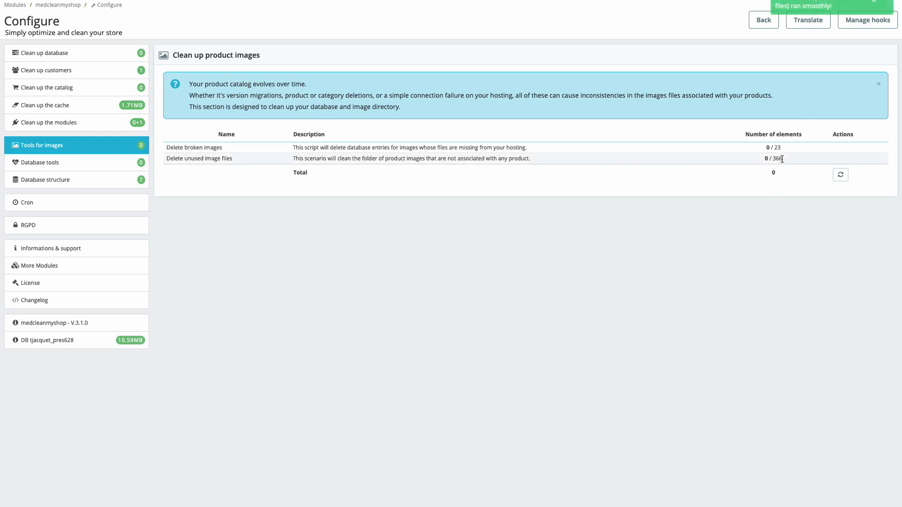
pyautogui.click(841, 174)
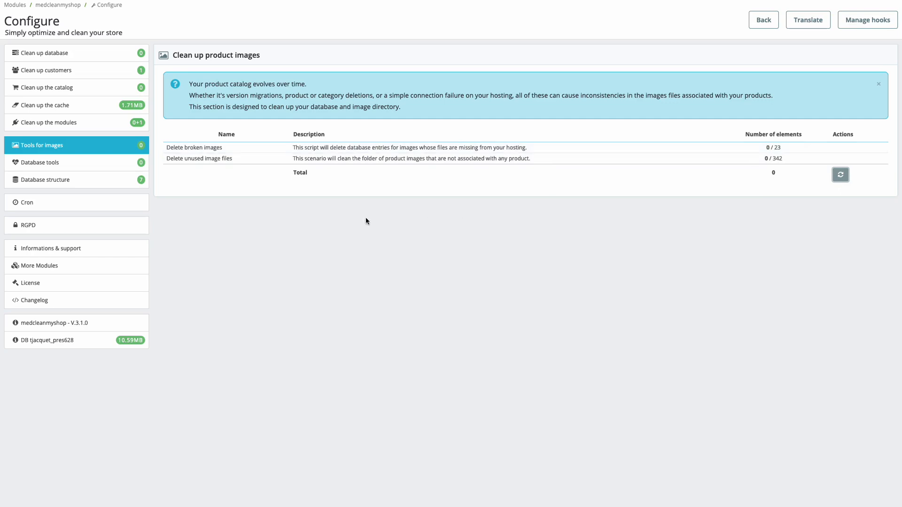
# - Look through the list of modules available for cleanup and check the Clean up database section
pyautogui.click(102, 129)
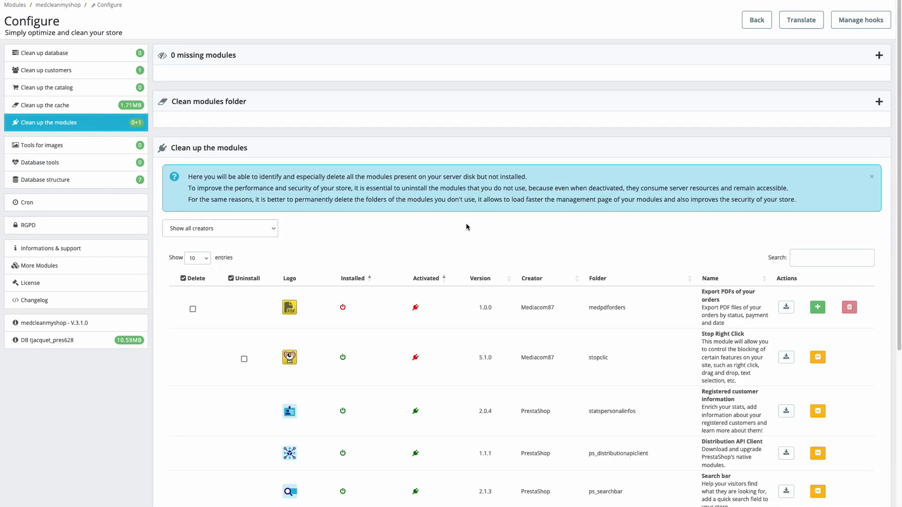
pyautogui.scroll(-6, 394, 247)
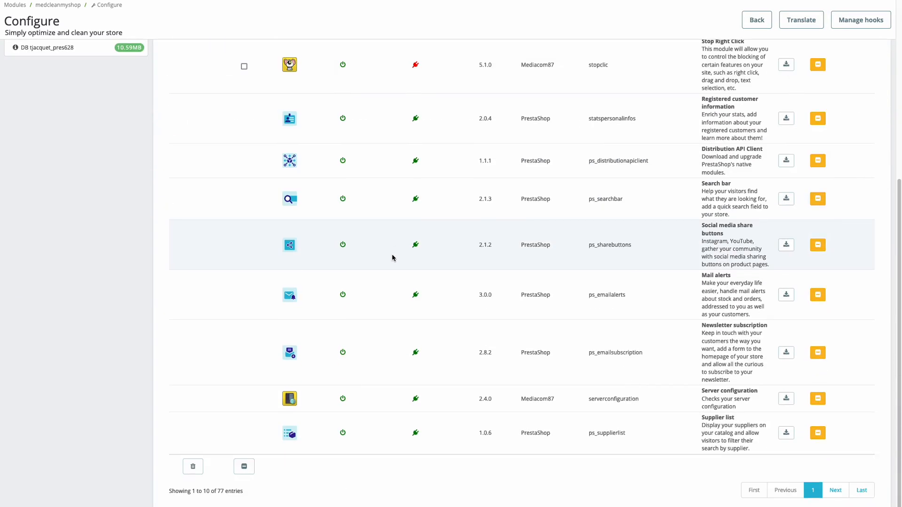
pyautogui.scroll(6, 393, 254)
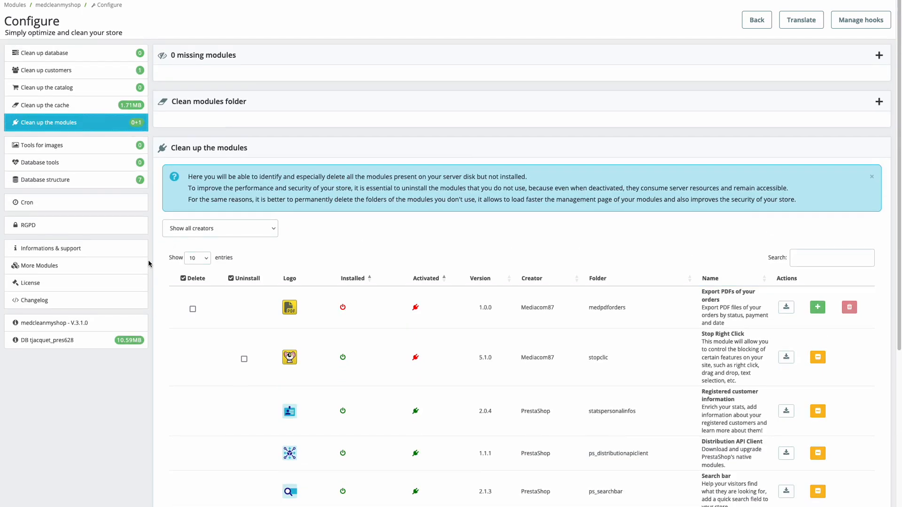
pyautogui.click(89, 55)
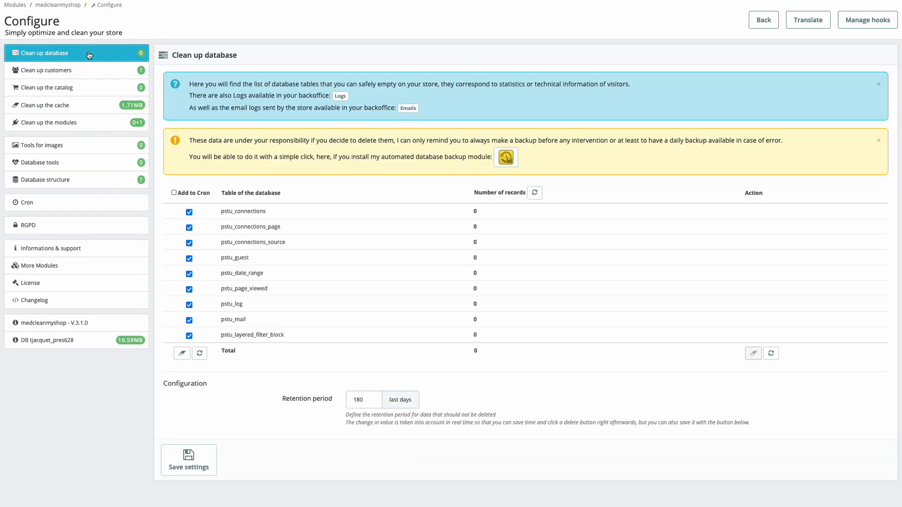
# - Find the Unusable vouchers scenario in the catalog cleanup section and read its explanation
pyautogui.click(76, 86)
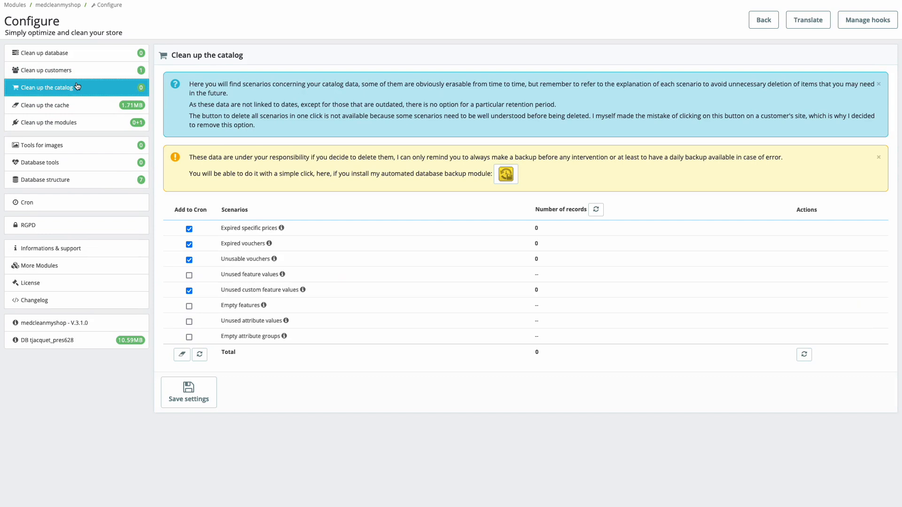
pyautogui.click(231, 258)
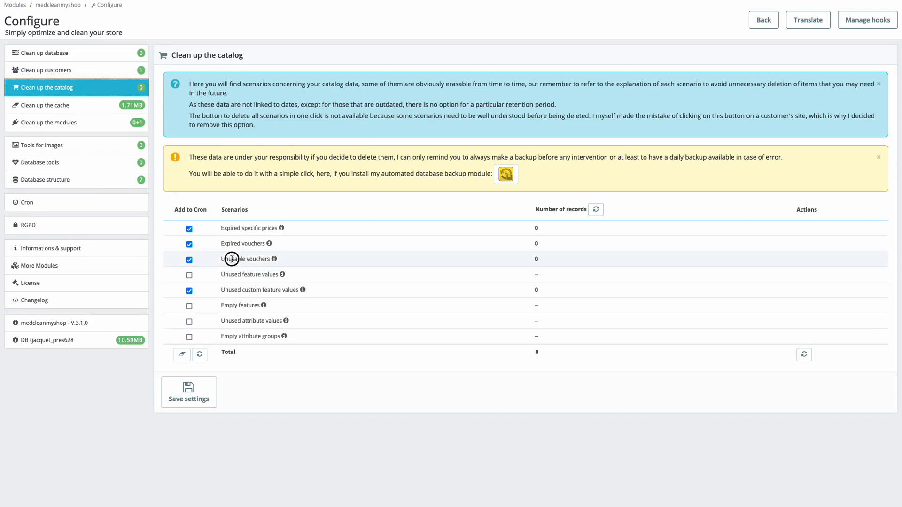
pyautogui.doubleClick(232, 258)
pyautogui.click(255, 259)
pyautogui.moveTo(255, 259); pyautogui.dragTo(241, 258)
pyautogui.moveTo(274, 260)
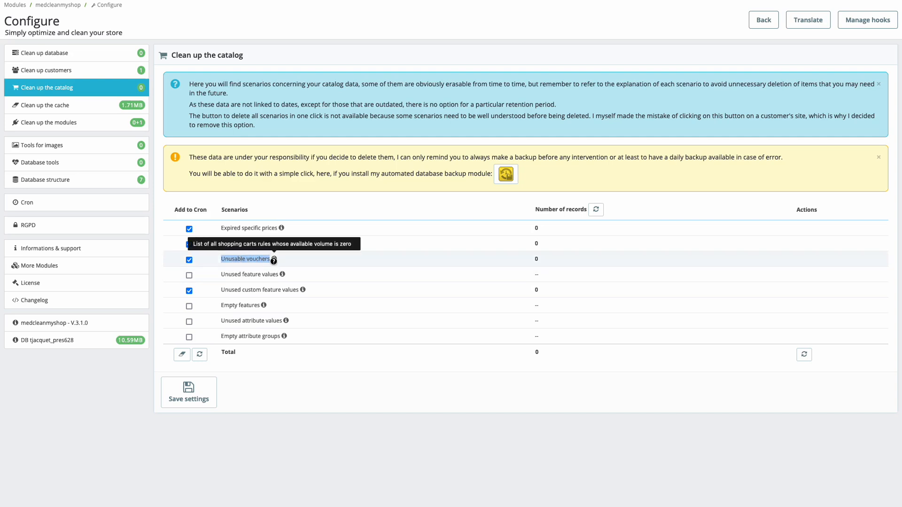